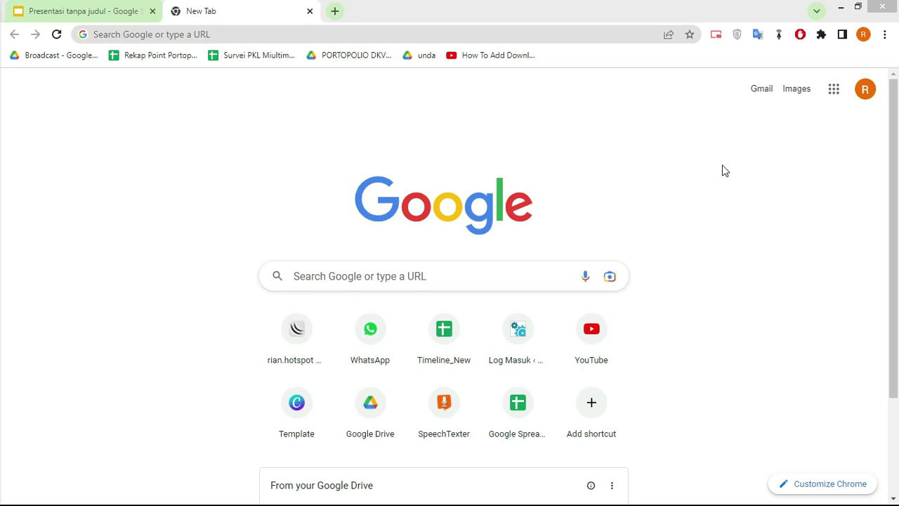
- Search Google for 'google slide' and open the Google Slides sign-in result
left_click(483, 34)
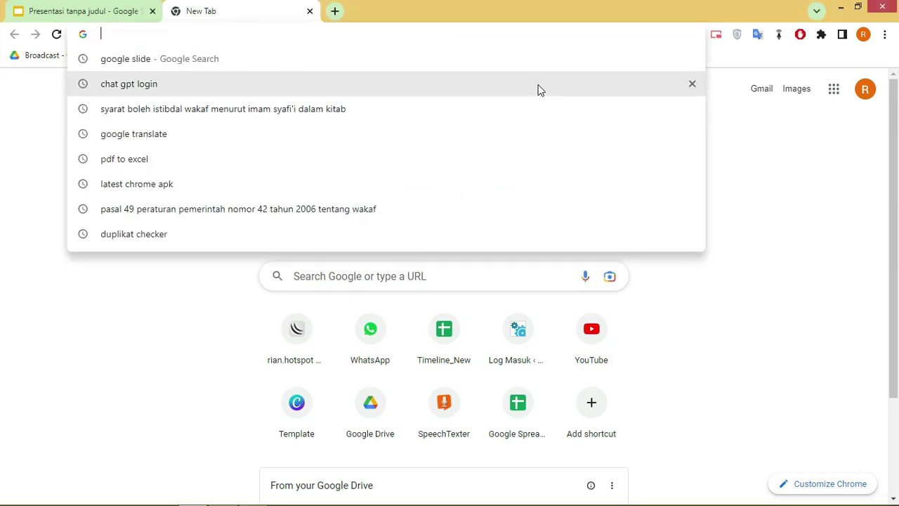
left_click(208, 60)
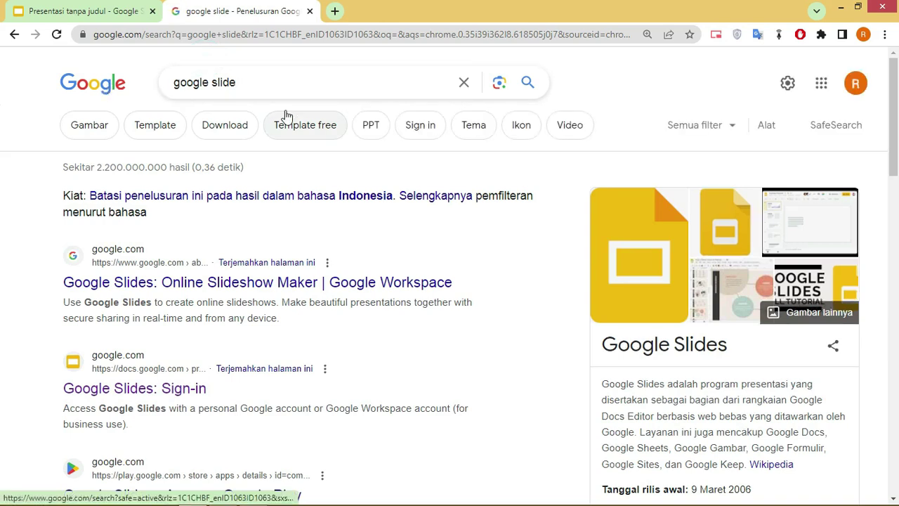
left_click(174, 103)
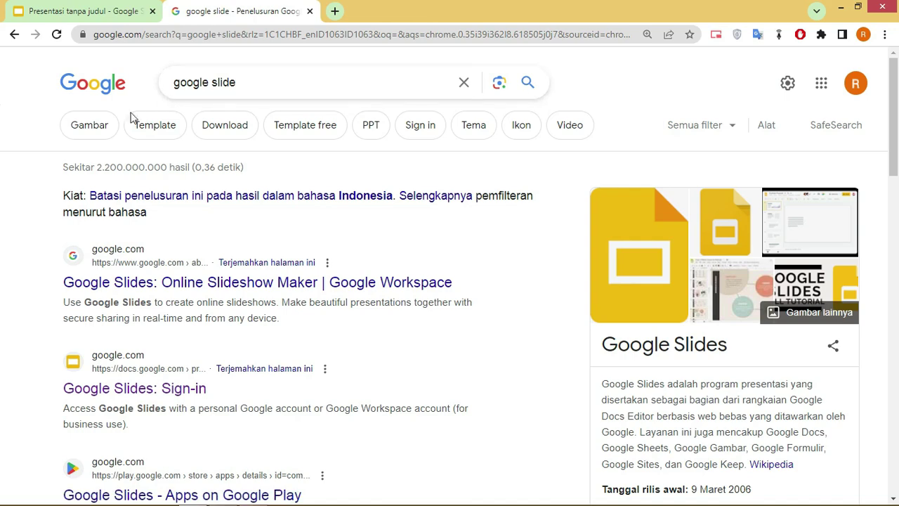
scroll(175, 120, "down", 1)
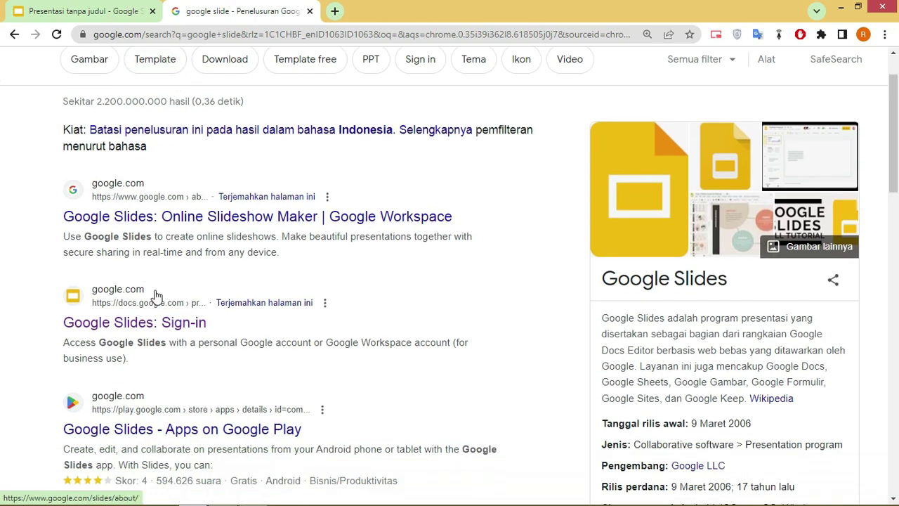
left_click(157, 328)
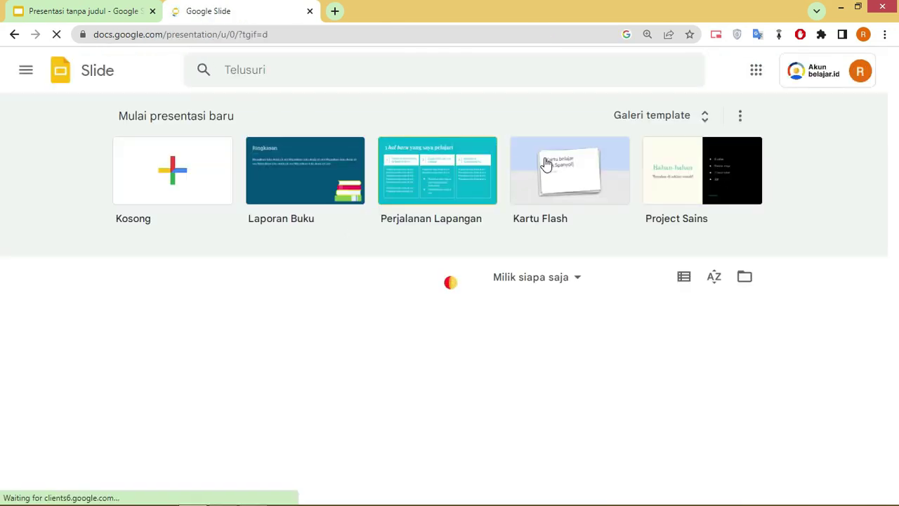
- Browse the Google Slides home page and its new-presentation templates
scroll(225, 210, "down", 2)
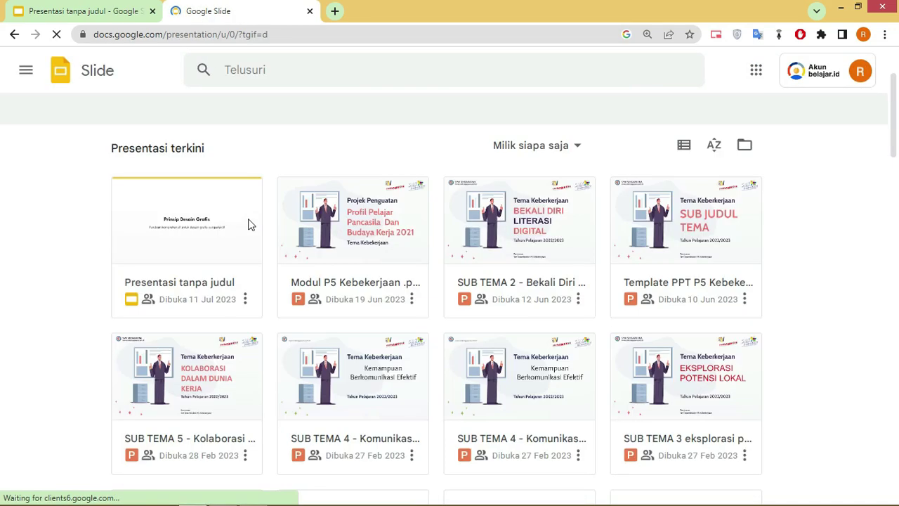
scroll(317, 241, "down", 3)
scroll(581, 255, "down", 4)
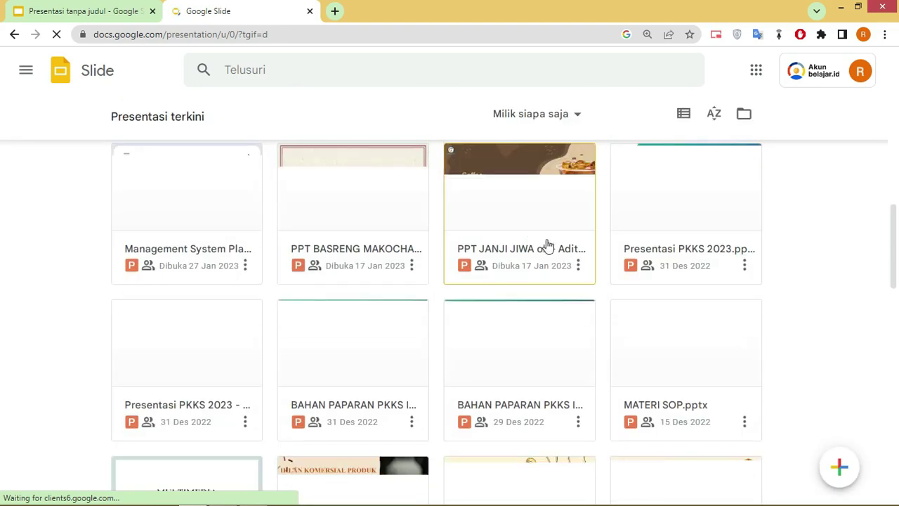
scroll(307, 199, "up", 3)
scroll(307, 195, "up", 6)
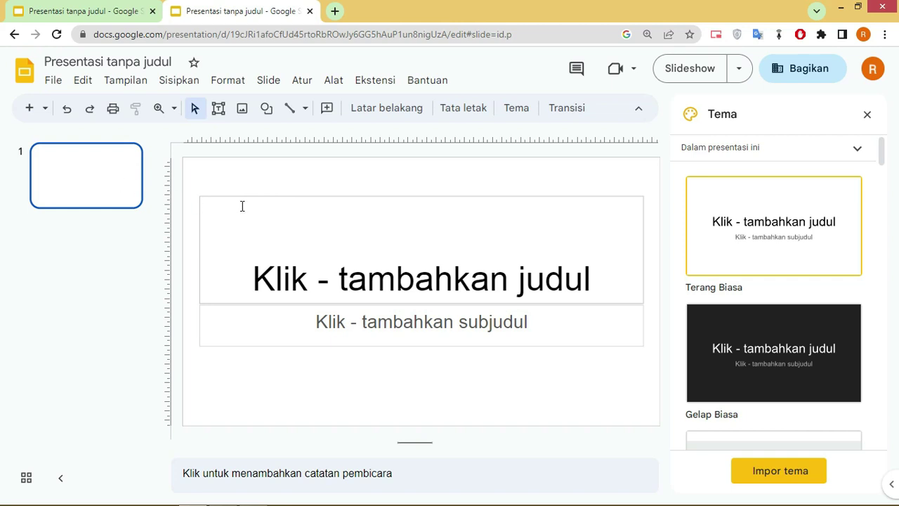
- Browse the theme list and apply the Batu Tulis theme to the presentation
left_click(460, 197)
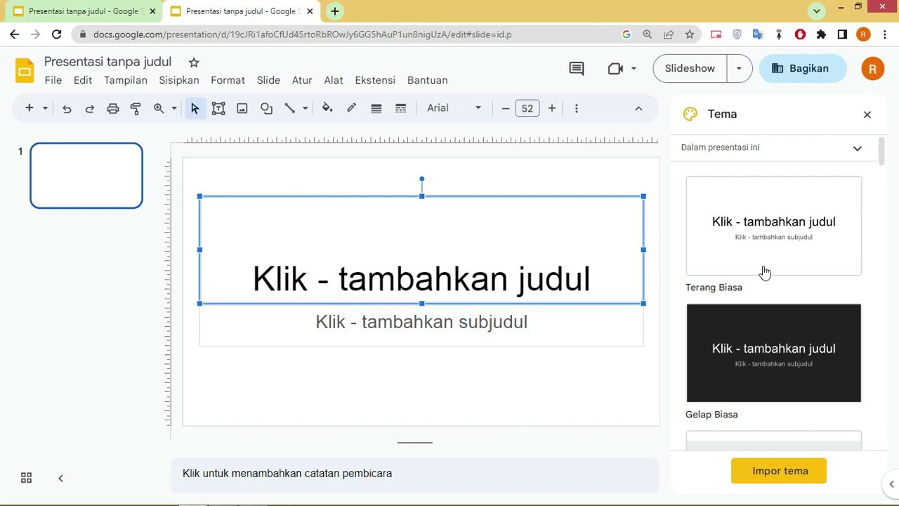
scroll(773, 263, "down", 2)
scroll(772, 264, "down", 8)
scroll(773, 266, "down", 9)
scroll(773, 271, "down", 5)
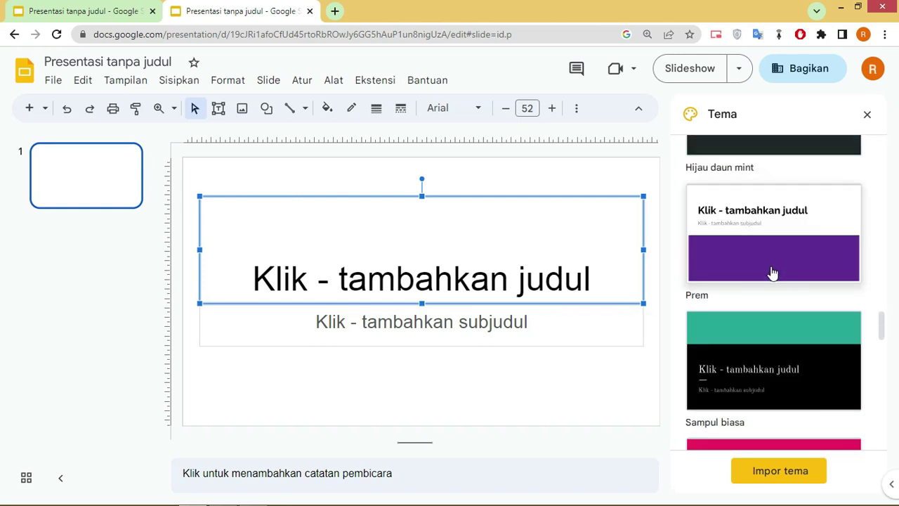
scroll(771, 274, "down", 5)
scroll(768, 278, "down", 3)
scroll(768, 279, "down", 4)
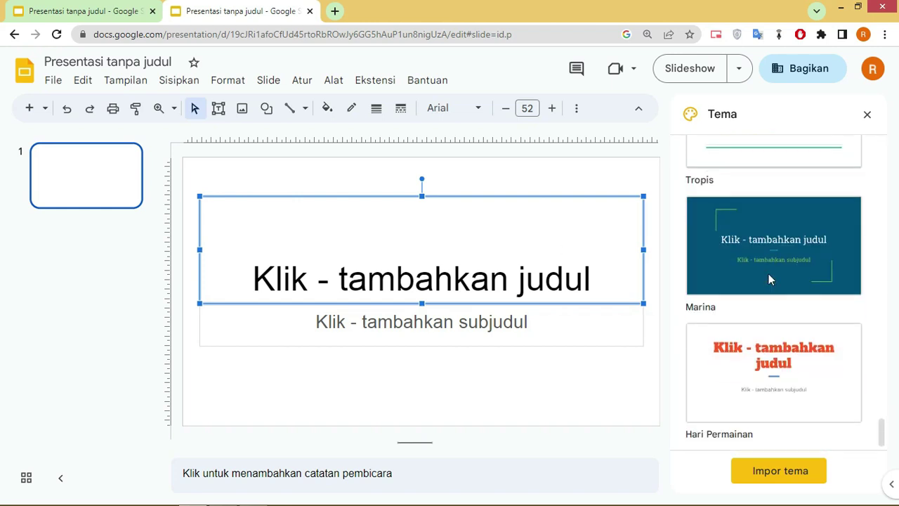
scroll(731, 274, "up", 1)
scroll(737, 273, "up", 3)
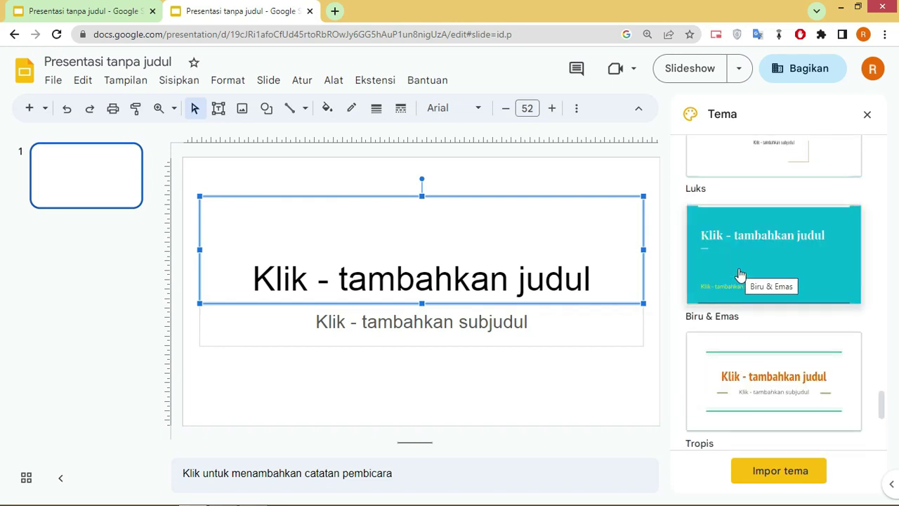
scroll(739, 274, "up", 5)
scroll(748, 281, "up", 4)
scroll(748, 284, "up", 3)
scroll(746, 285, "up", 2)
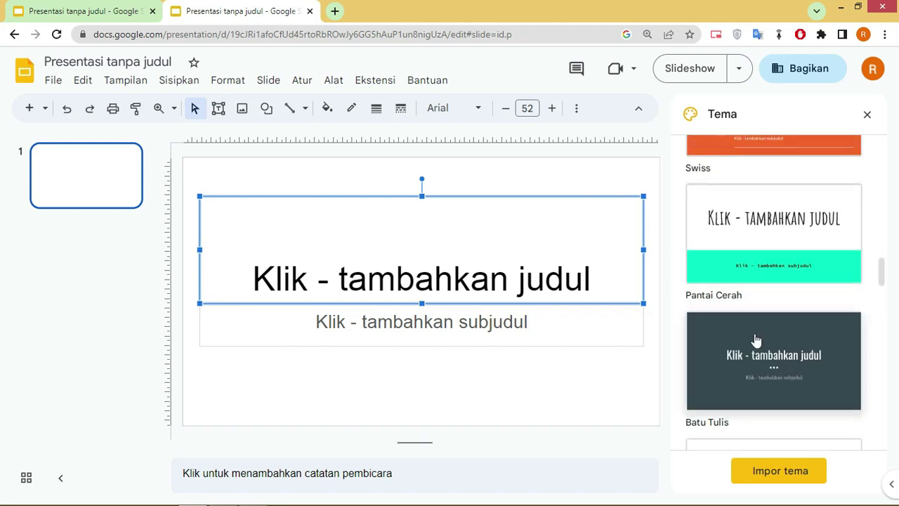
left_click(754, 334)
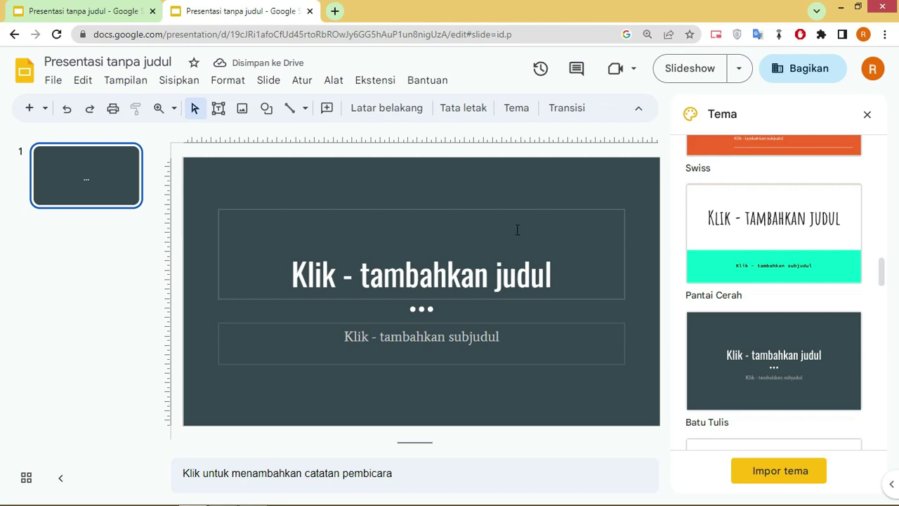
- Open the Google Workspace Marketplace via Ekstensi > Add-on > Dapatkan add-on
left_click(365, 85)
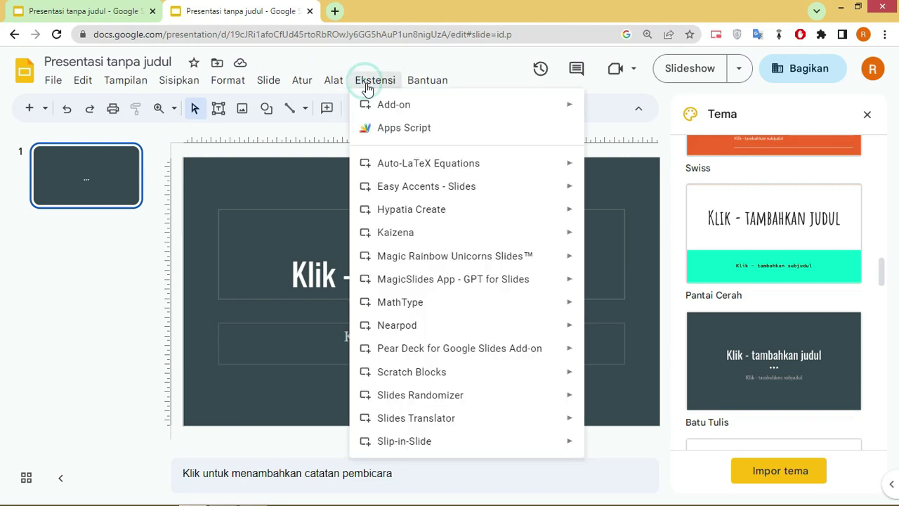
mouse_move(380, 106)
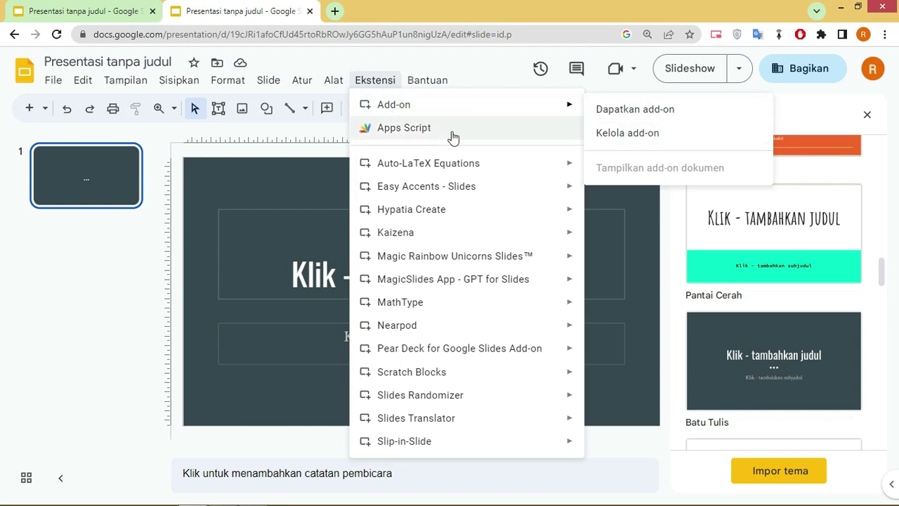
mouse_move(454, 118)
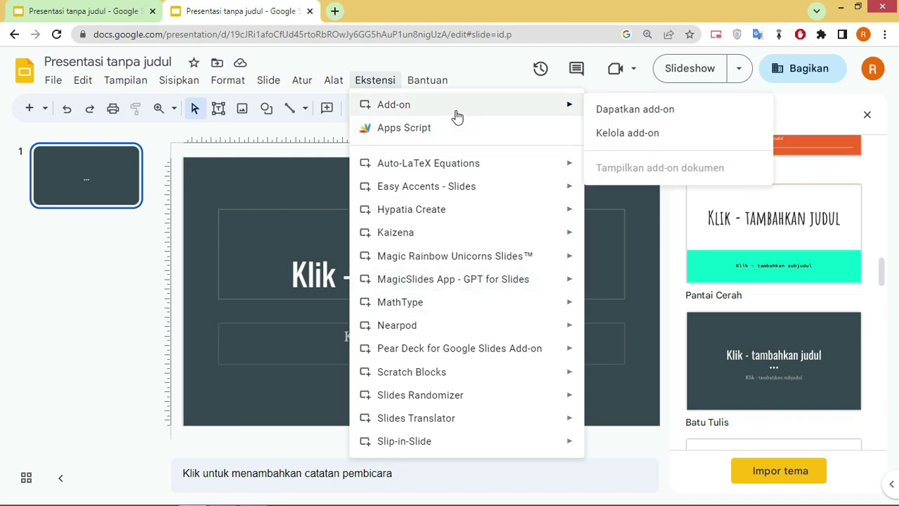
left_click(627, 116)
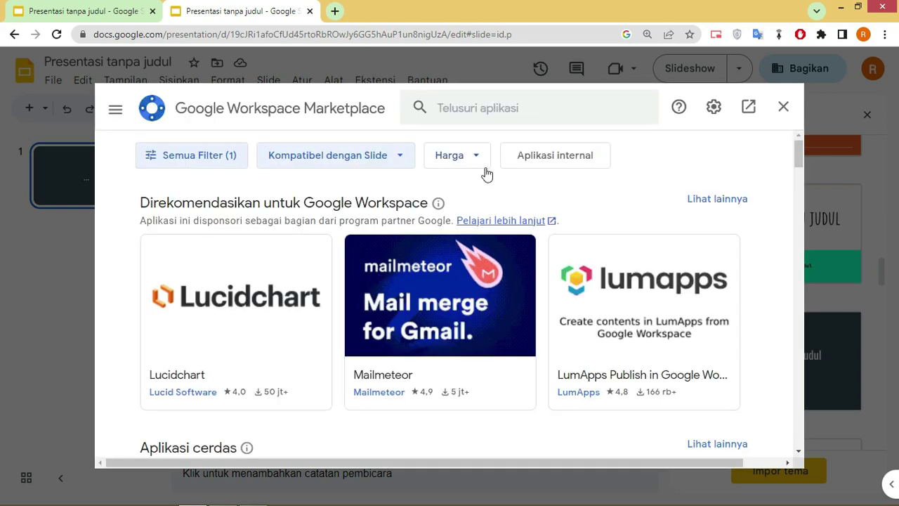
- Search the Marketplace for 'MAGIC AI' and look over the results
left_click(494, 109)
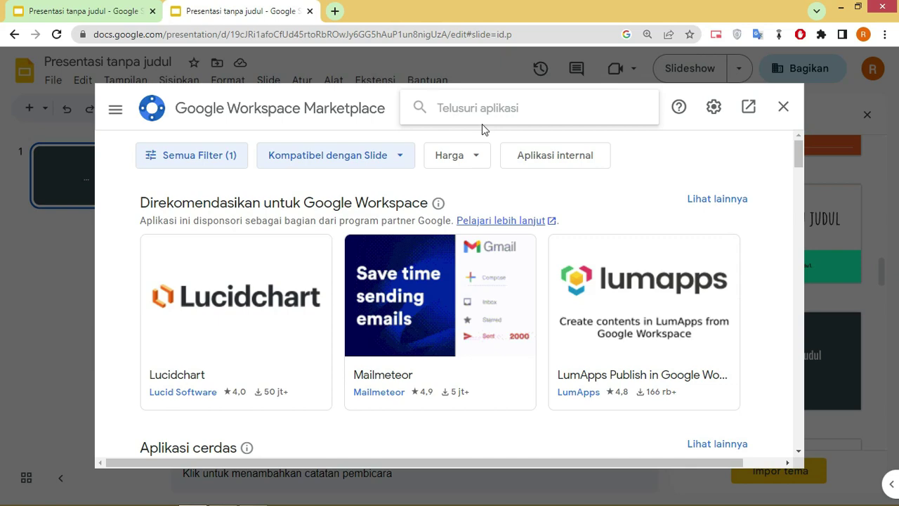
type("MAGIC AI")
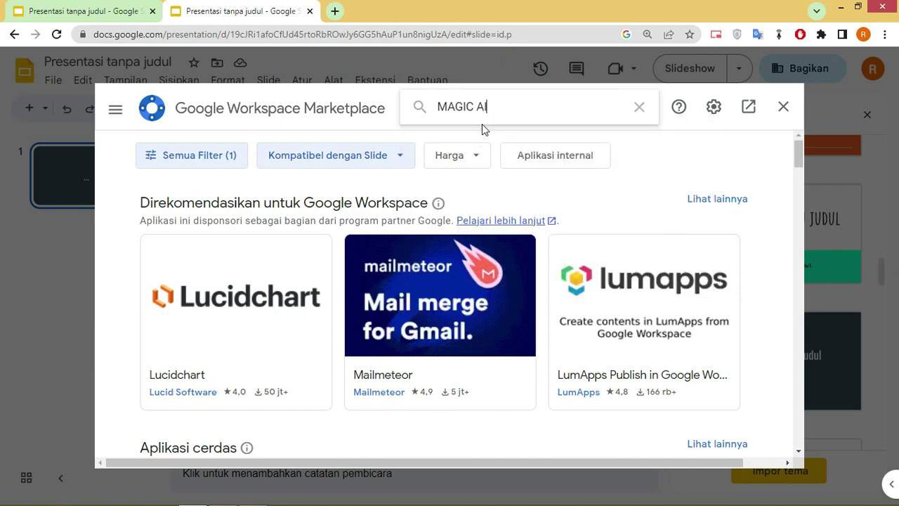
key("Return")
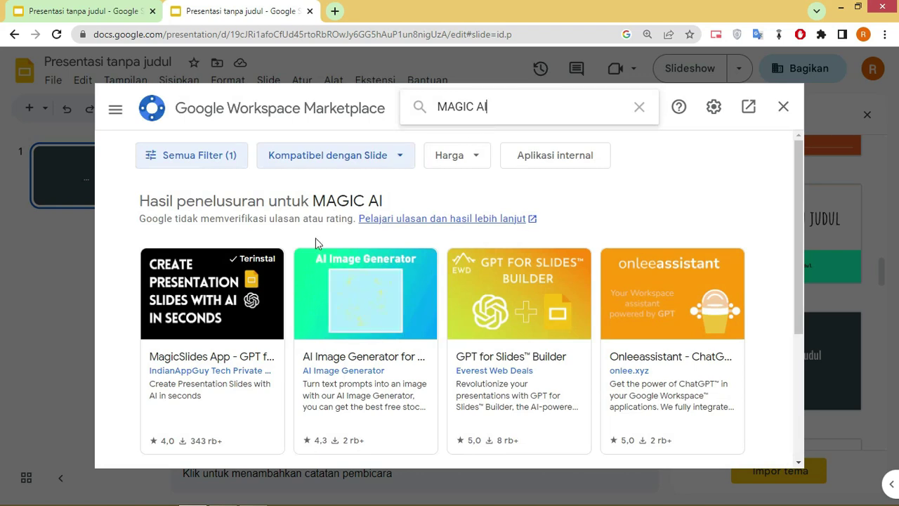
scroll(215, 288, "down", 1)
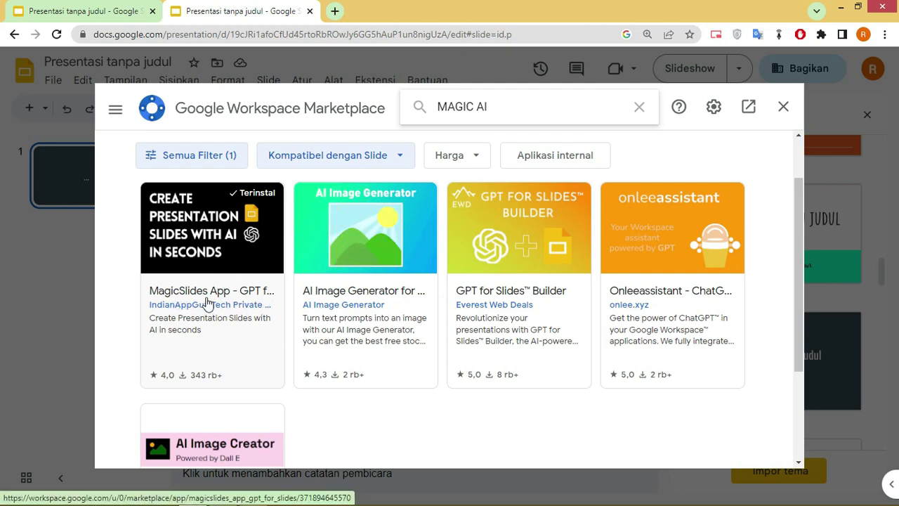
scroll(218, 277, "down", 1)
scroll(218, 231, "up", 1)
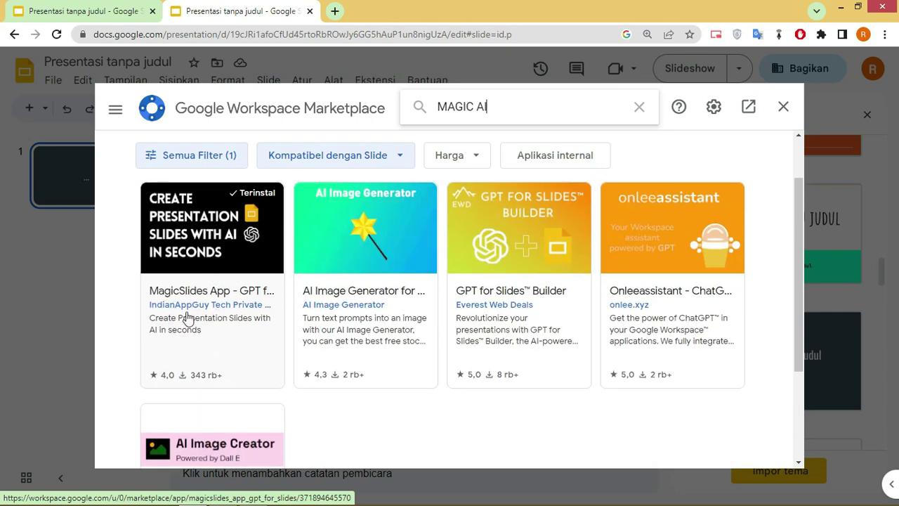
- Open the MagicSlides App listing and read through its details
left_click(205, 239)
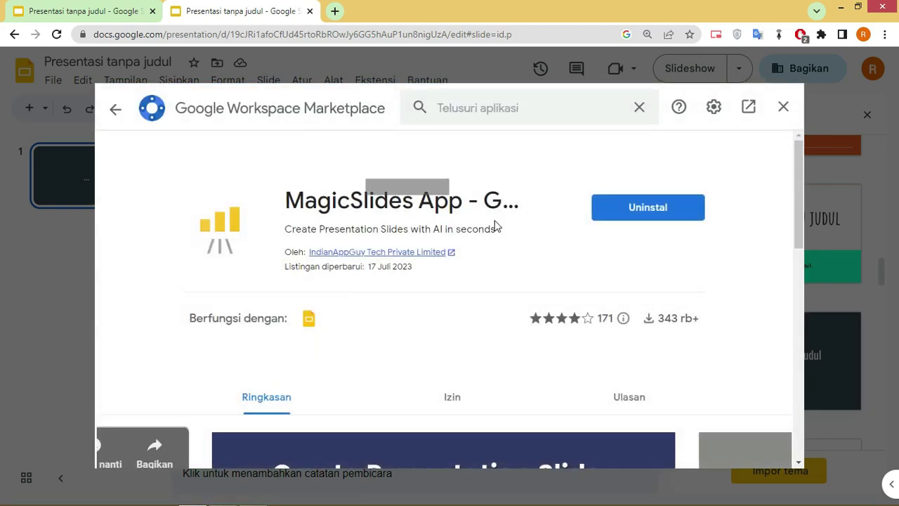
scroll(498, 221, "down", 1)
scroll(500, 211, "down", 3)
scroll(509, 216, "down", 2)
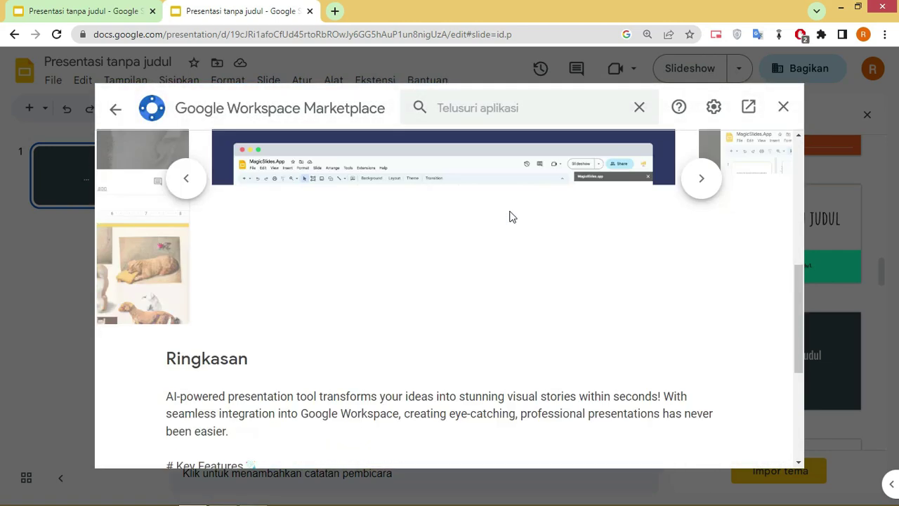
scroll(517, 261, "down", 2)
scroll(424, 267, "down", 2)
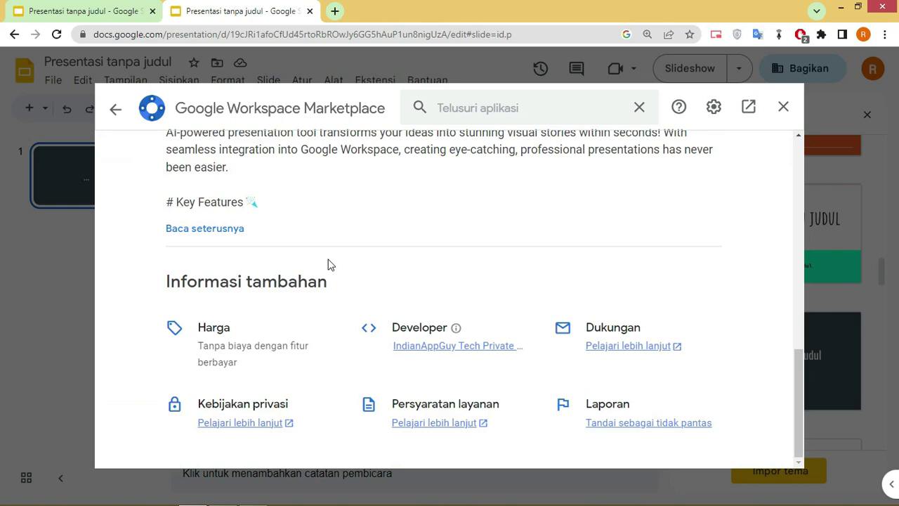
scroll(483, 253, "up", 4)
scroll(485, 255, "down", 4)
scroll(445, 286, "up", 4)
- Page through the MagicSlides screenshots and close the Marketplace
left_click(699, 184)
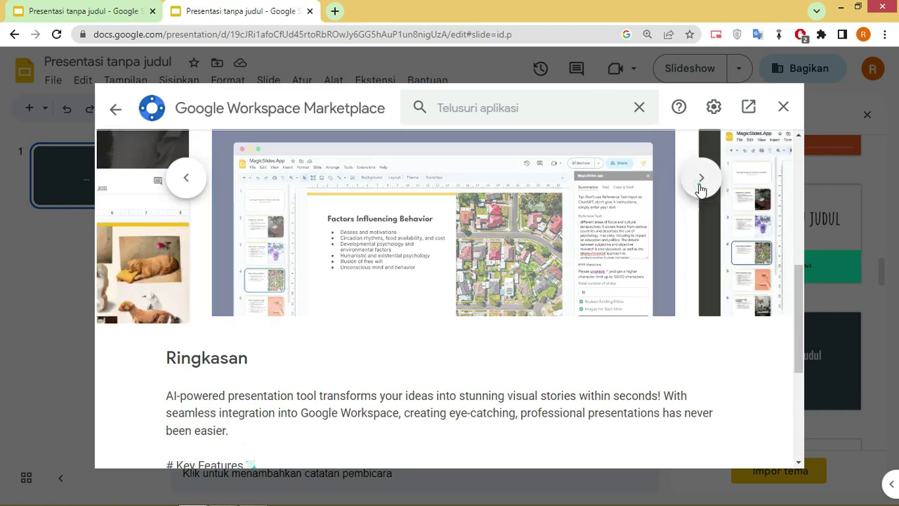
left_click(699, 185)
left_click(699, 180)
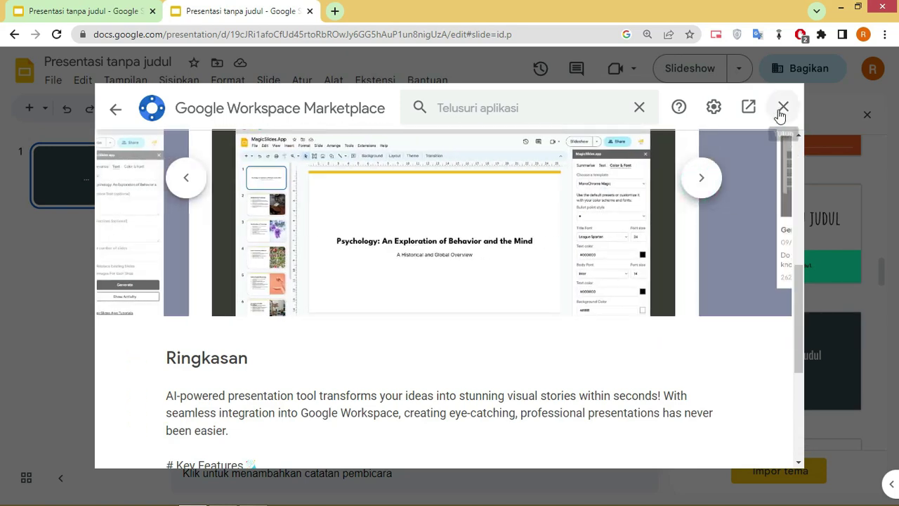
left_click(781, 108)
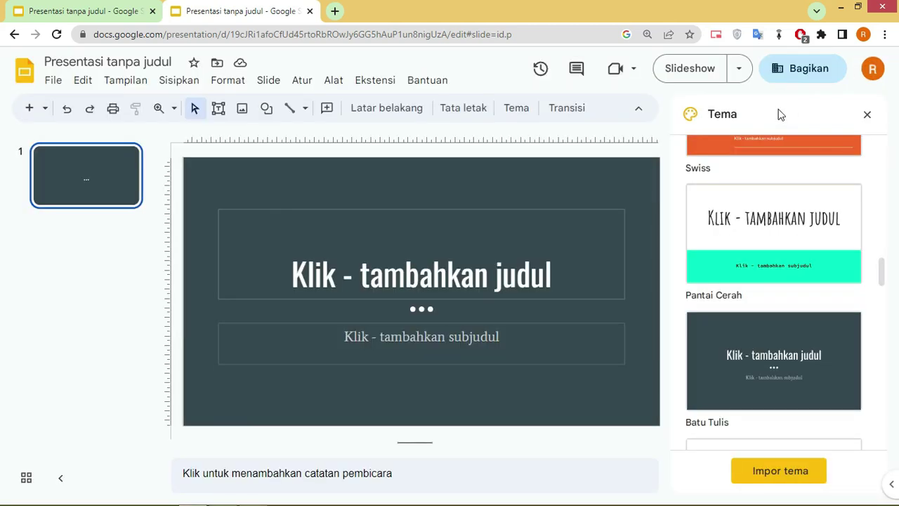
left_click(374, 82)
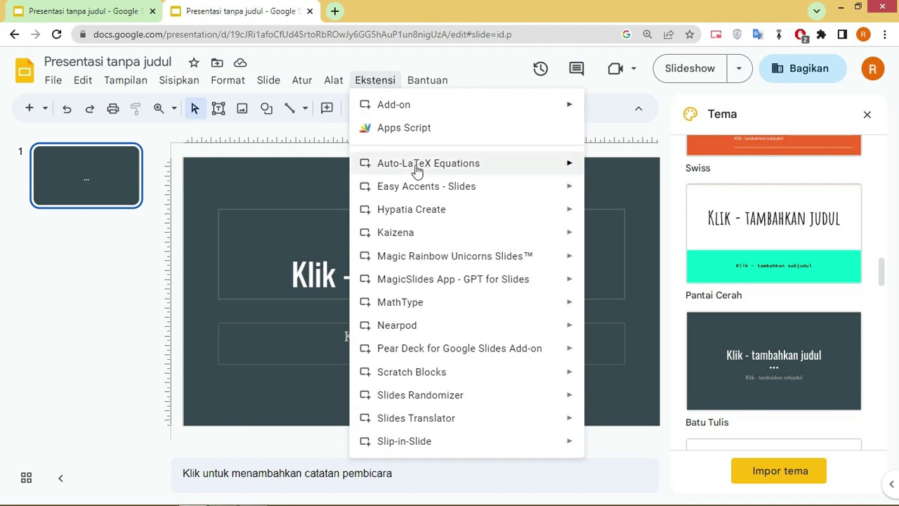
- Launch MagicSlides App - GPT for Slides from the Ekstensi menu
mouse_move(422, 172)
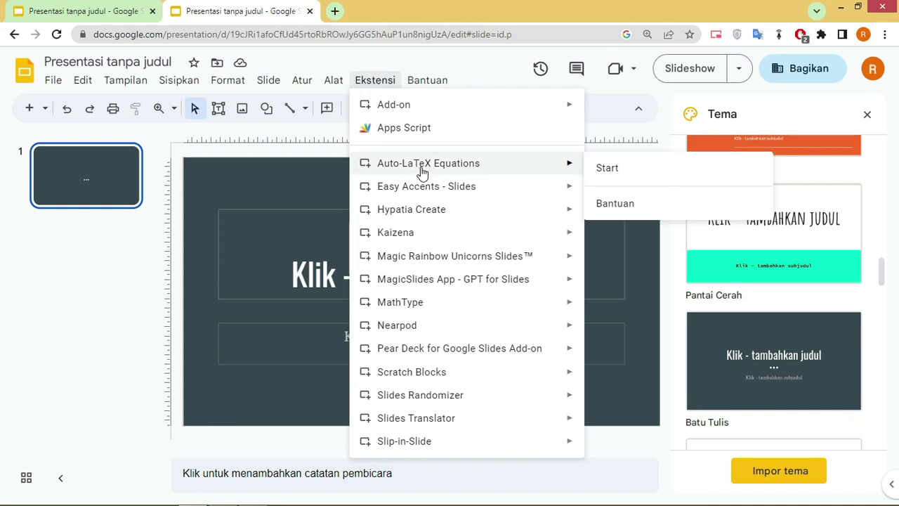
mouse_move(439, 261)
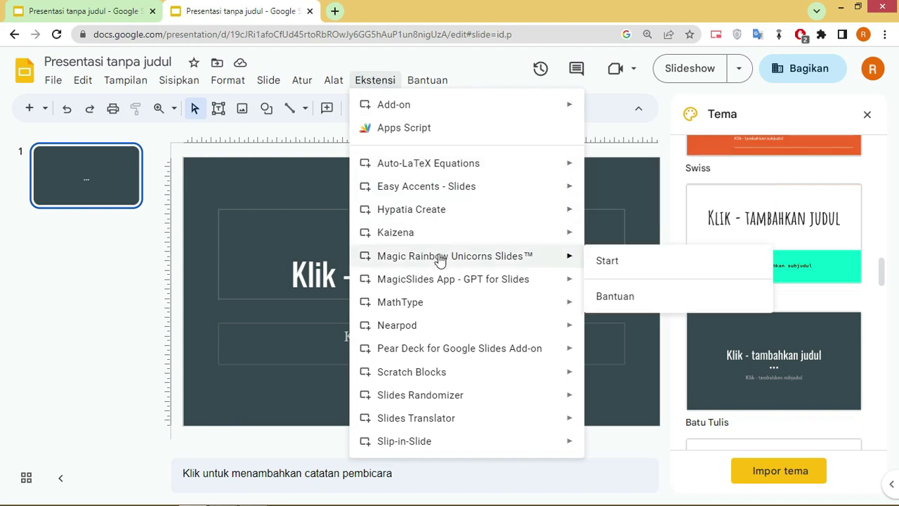
left_click(374, 80)
left_click(375, 80)
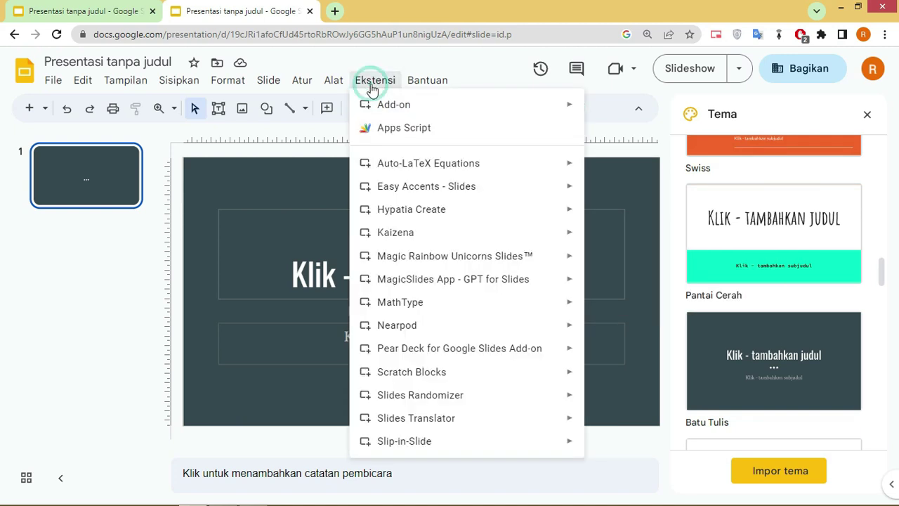
mouse_move(429, 284)
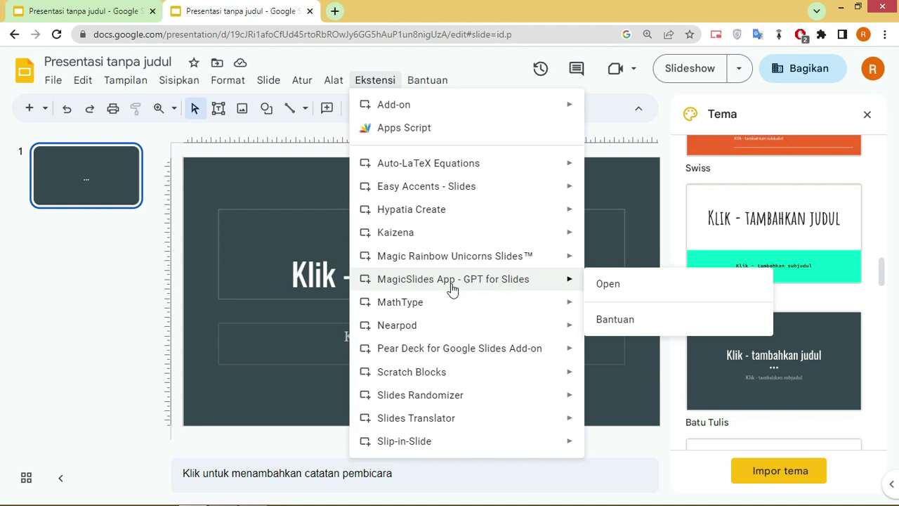
left_click(603, 287)
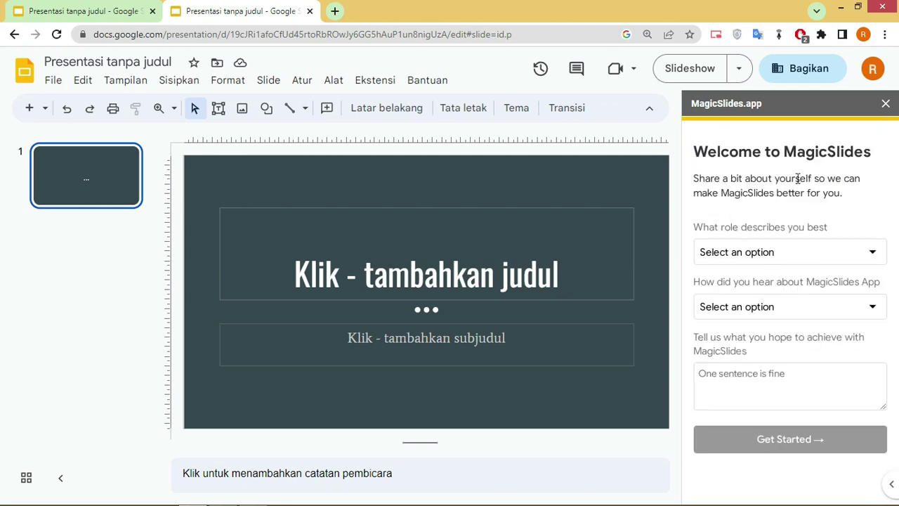
left_click(788, 255)
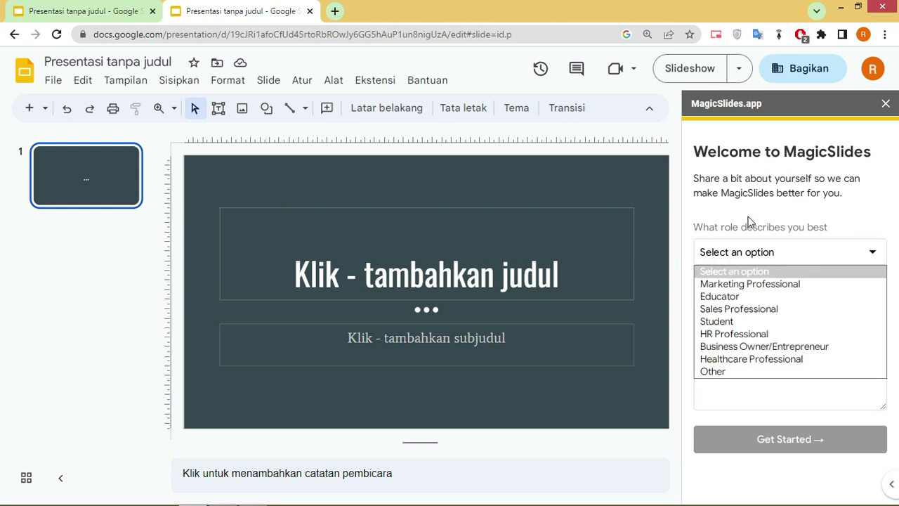
- Choose Educator as the role and Google / Bing / Other Search Engine as the source
left_click(736, 296)
left_click(784, 309)
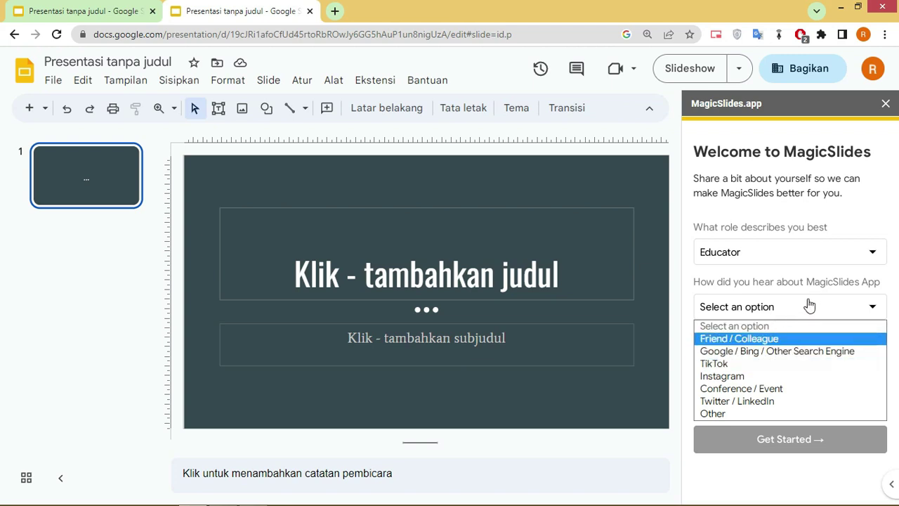
left_click(803, 303)
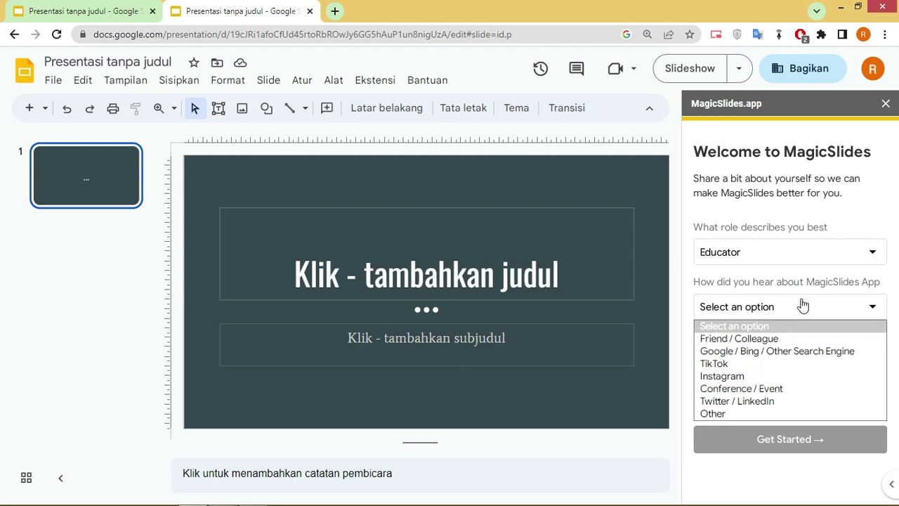
left_click(775, 351)
- Enter 'Siklus Kehidupan Manusia' as the goal and submit the welcome form
left_click(774, 385)
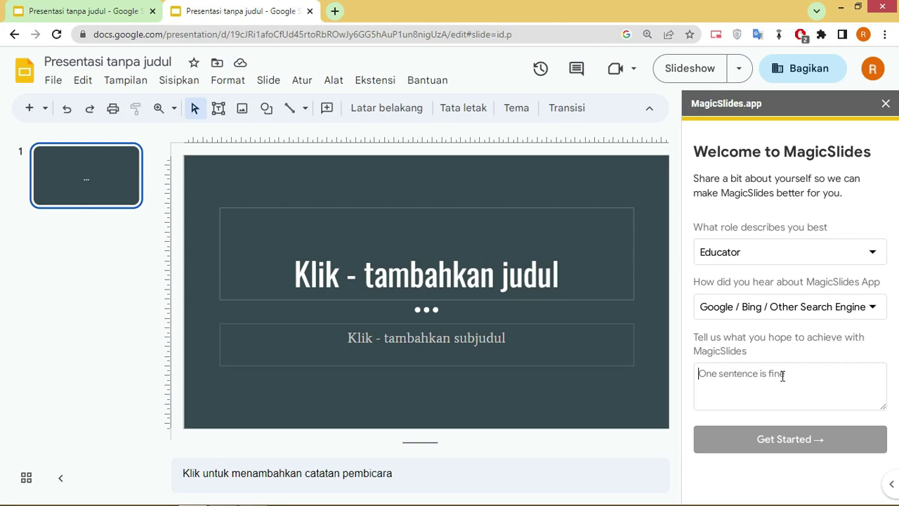
type("sIK")
key("BackSpace")
key("BackSpace")
type("S")
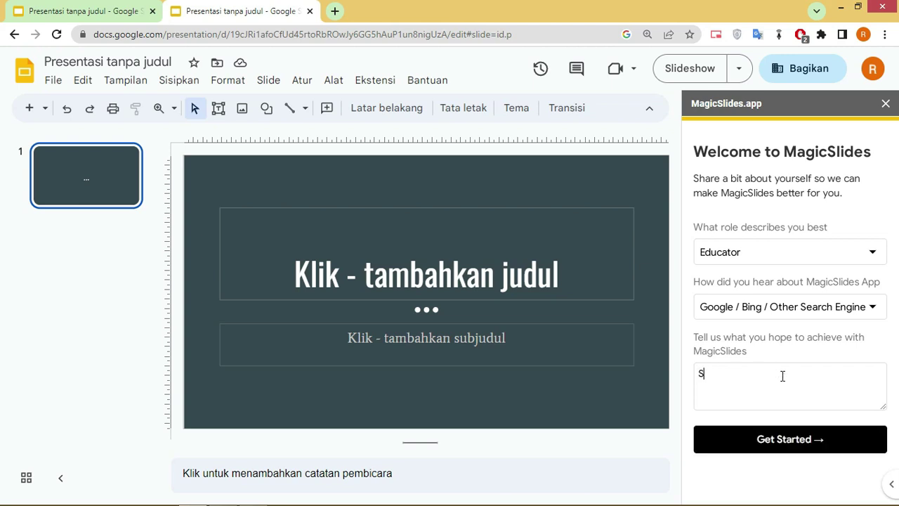
type("iklus Keh")
key("BackSpace")
key("BackSpace")
key("BackSpace")
type("pda")
type("an")
type("Manusia")
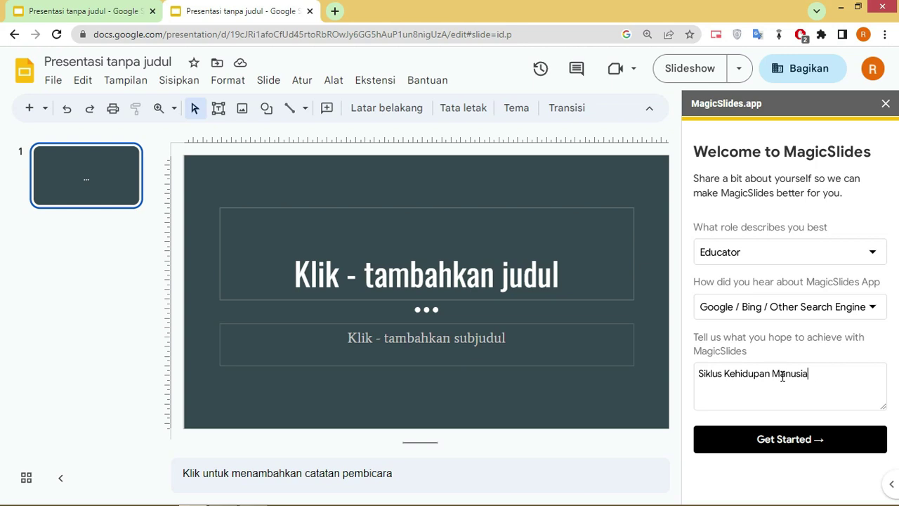
left_click(779, 438)
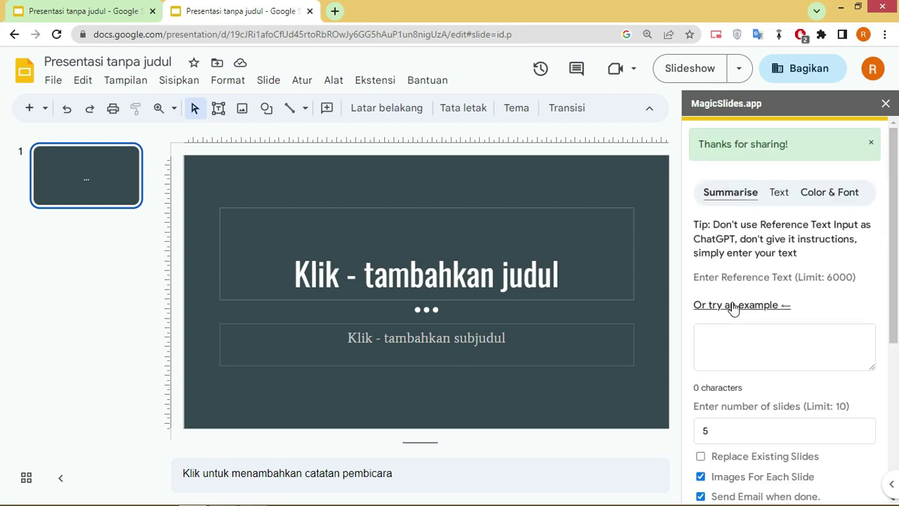
- Scroll the MagicSlides generator panel and put the cursor in the reference text box
scroll(766, 296, "down", 1)
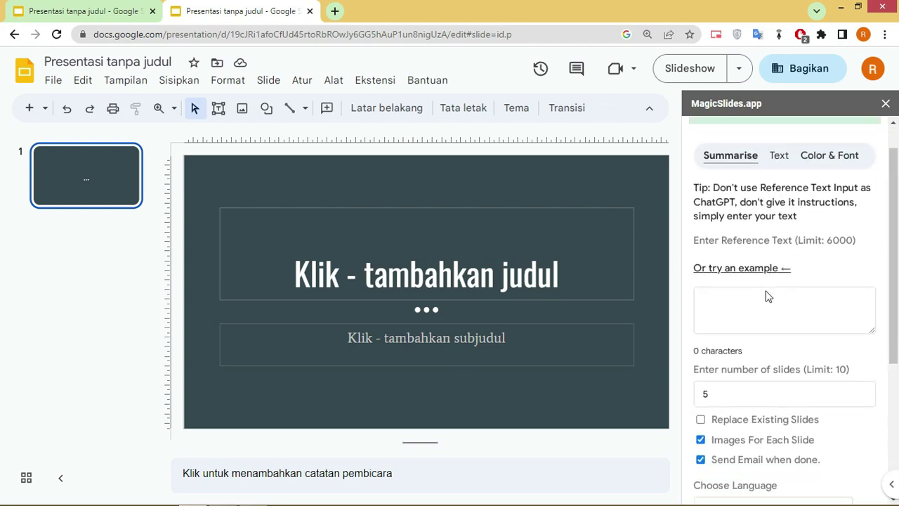
scroll(767, 295, "down", 5)
scroll(767, 295, "up", 1)
scroll(767, 295, "up", 1)
scroll(768, 290, "up", 2)
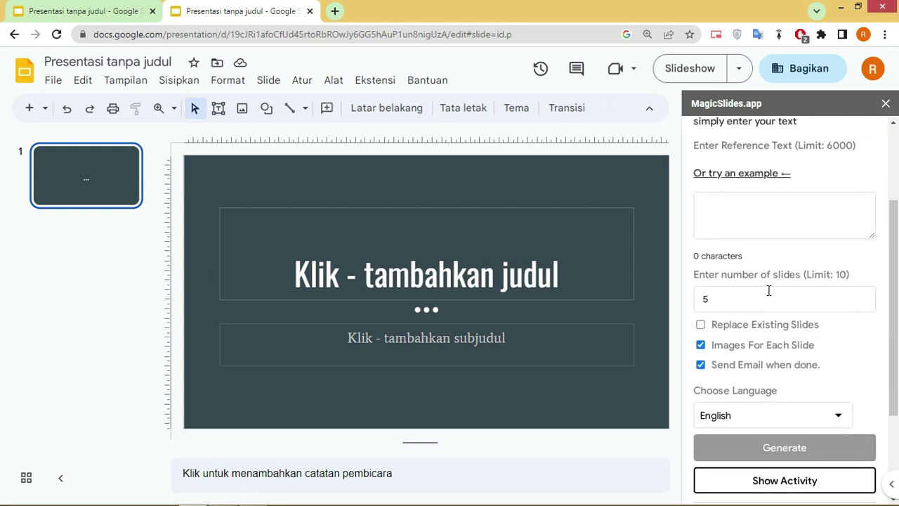
scroll(743, 267, "up", 2)
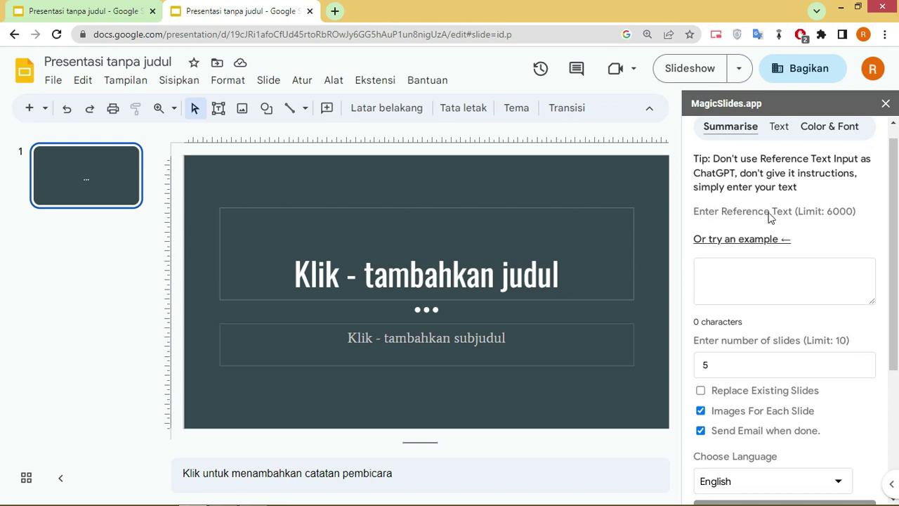
left_click(749, 281)
left_click(335, 10)
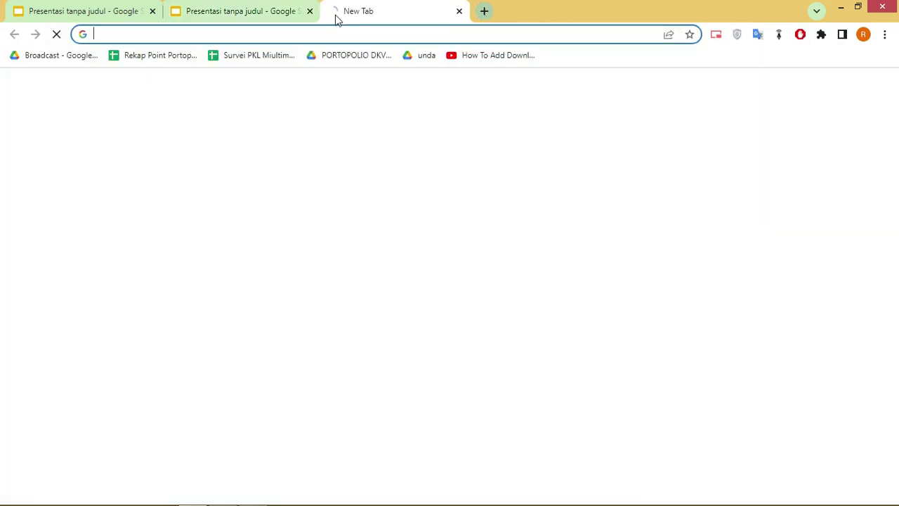
- Google 'siklus kehidupan manusia' and copy the related-search phrases from the results
left_click(406, 274)
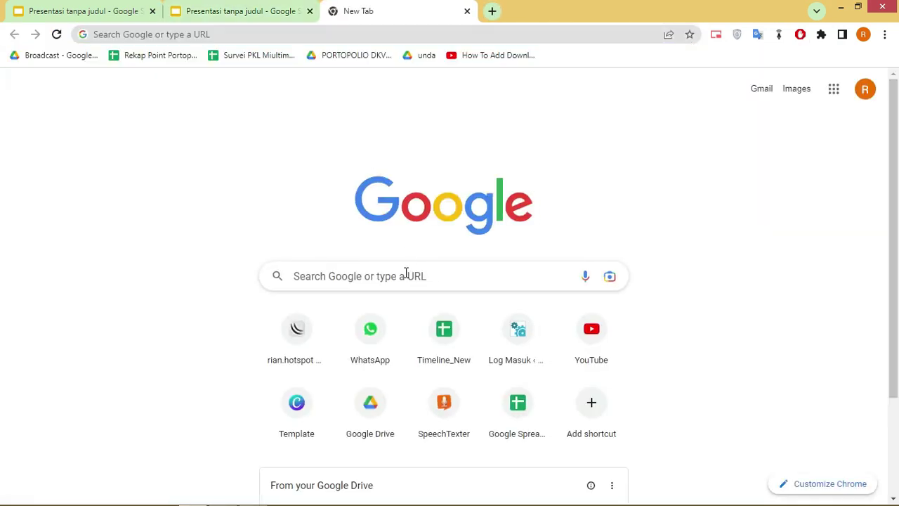
type("si")
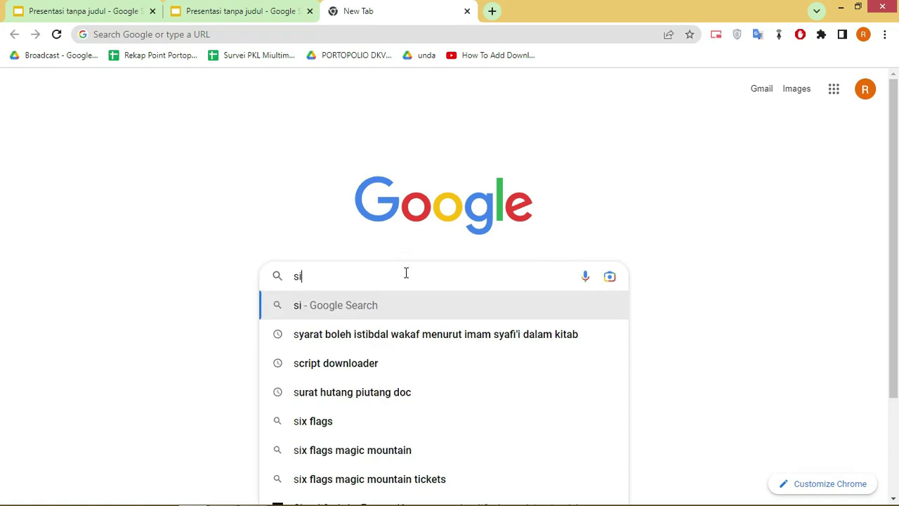
type("klus keh")
key("Right")
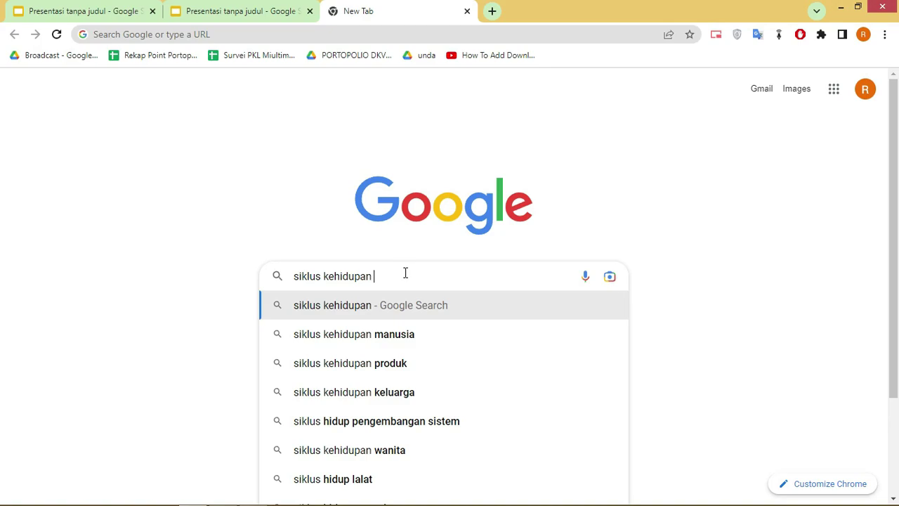
left_click(397, 332)
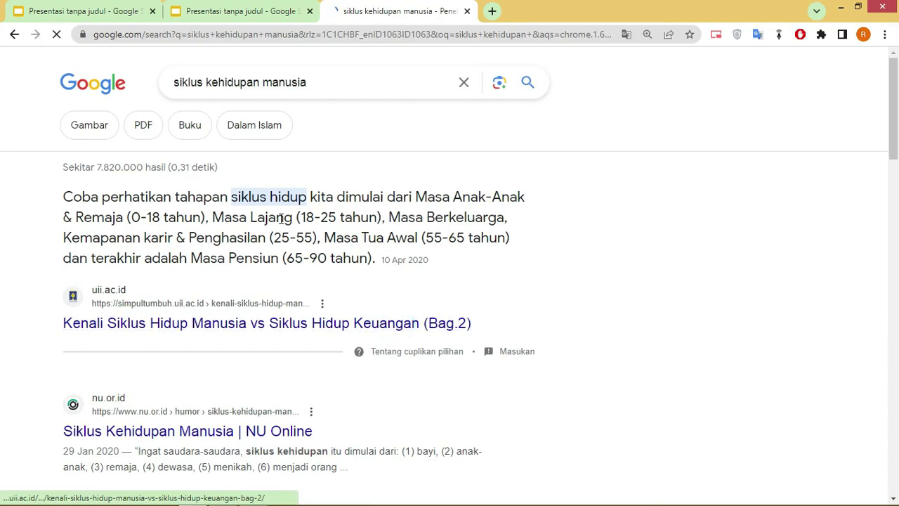
scroll(281, 218, "down", 10)
scroll(261, 215, "down", 10)
scroll(263, 213, "down", 10)
scroll(262, 220, "down", 1)
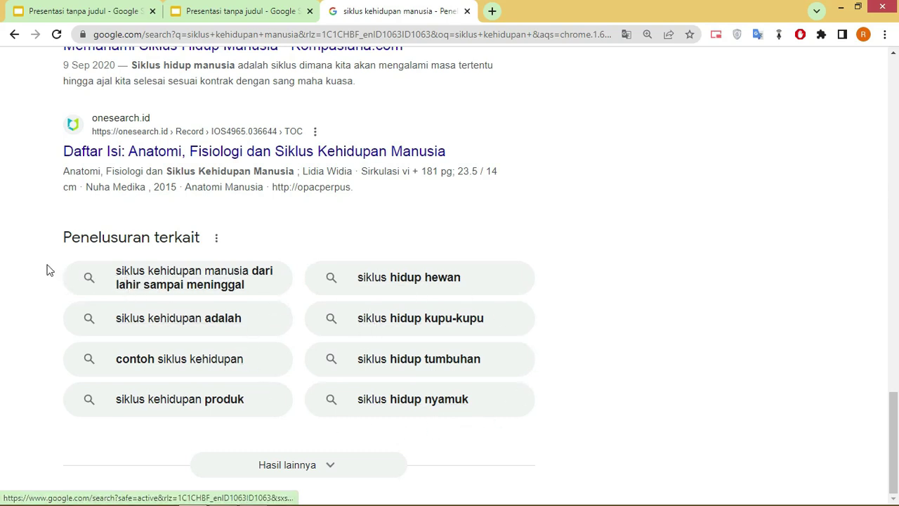
left_click_drag(44, 267, 495, 410)
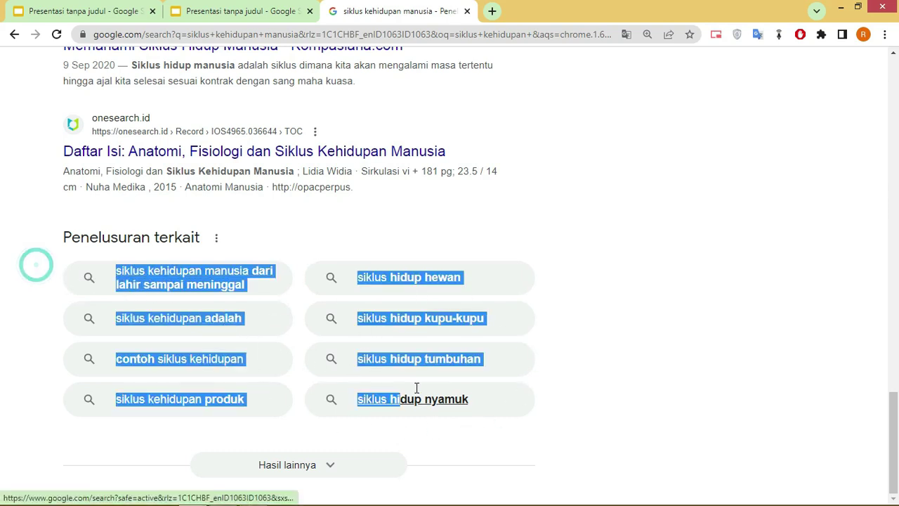
right_click(439, 320)
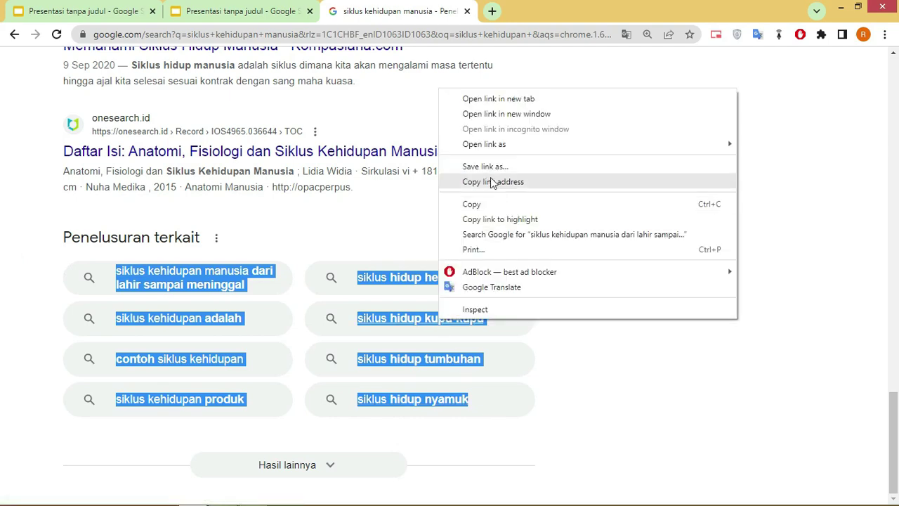
left_click(488, 204)
- Search the Windows Start menu for Notepad
key("super")
type("noptepad")
key("Return")
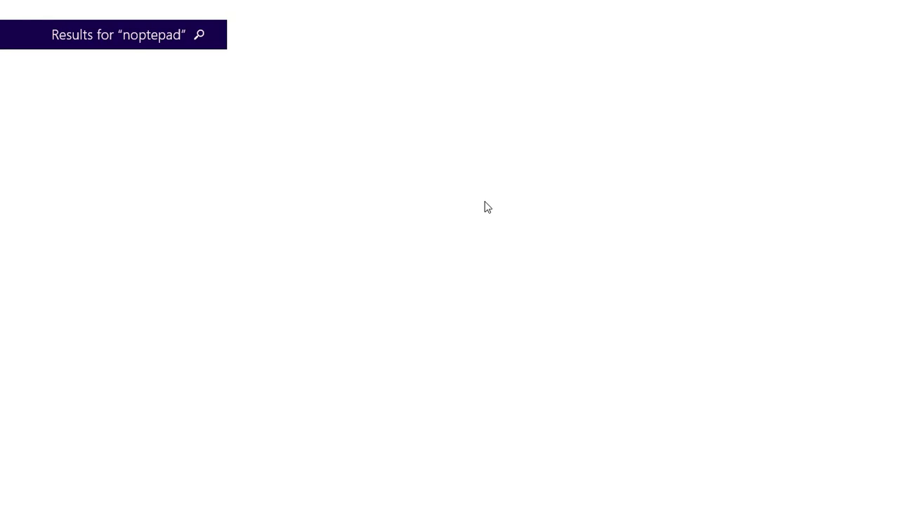
key("super")
type("notepa")
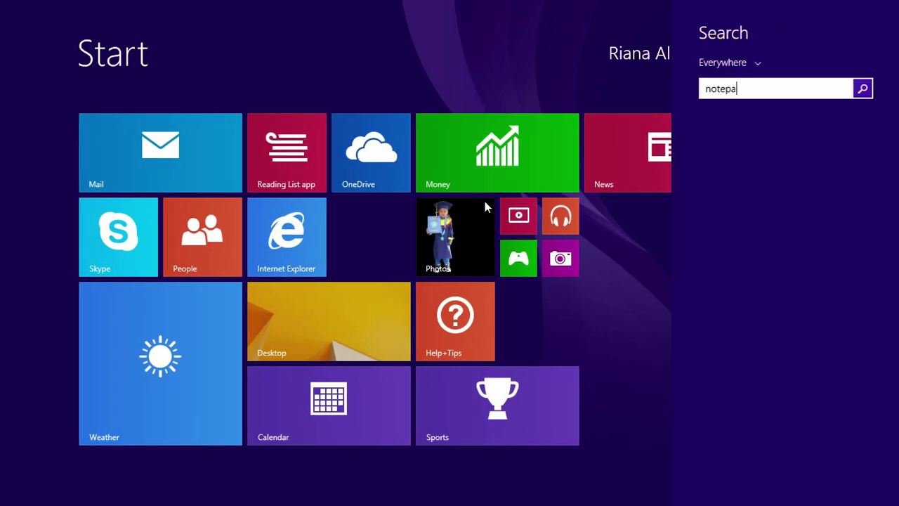
type("d")
- Paste the copied phrases into Notepad and delete the last five
left_click(768, 136)
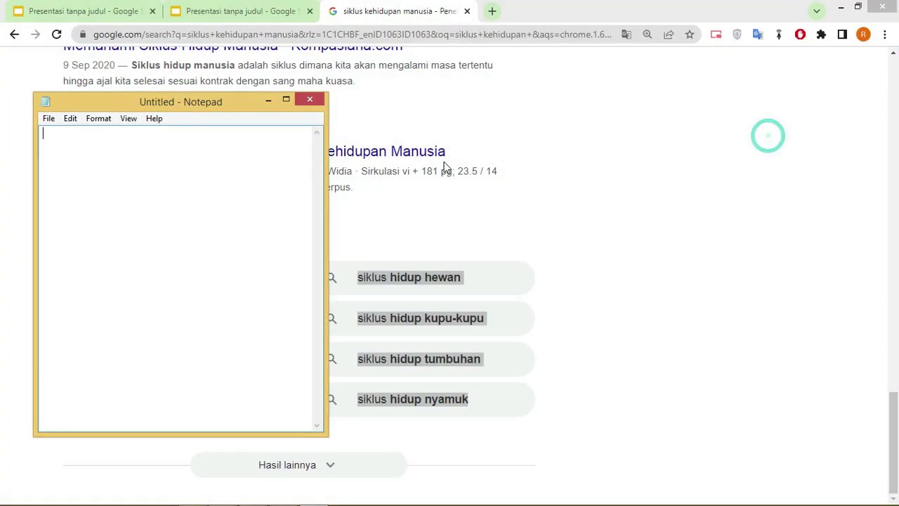
type("siklus kehidupan manusia dari lahir sampai meninggal siklus kehidupan adalah contoh siklus kehidupan siklus kehidupan produk siklus hidup hewan siklus hidup kupu-kupu siklus hidup tumbuhan siklus hidup nyamuk")
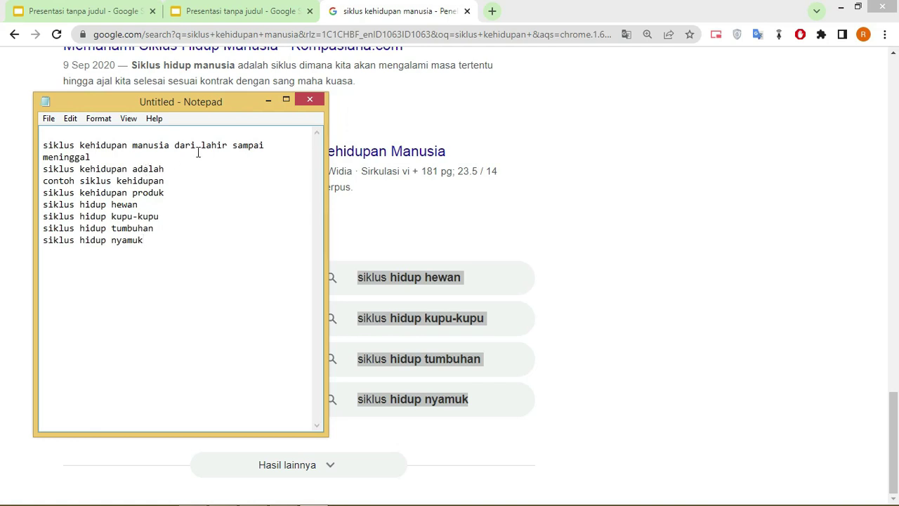
left_click_drag(189, 102, 267, 105)
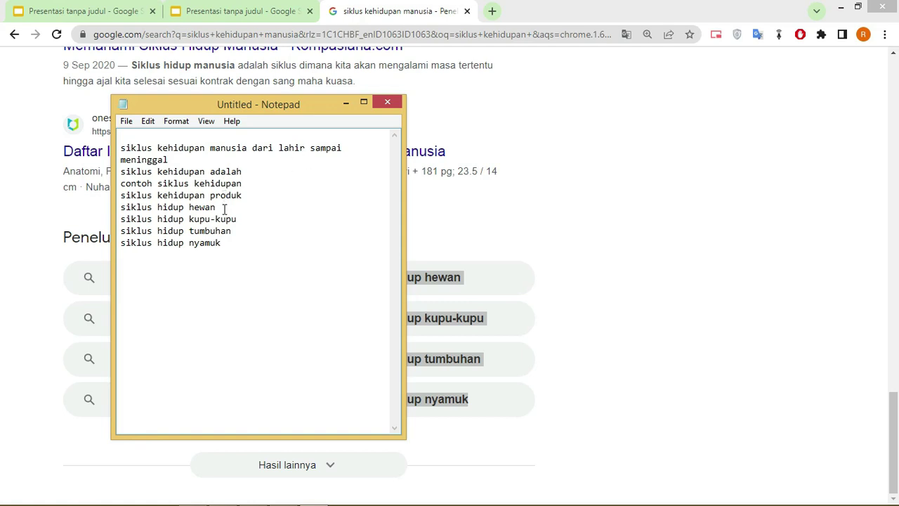
left_click_drag(229, 243, 105, 198)
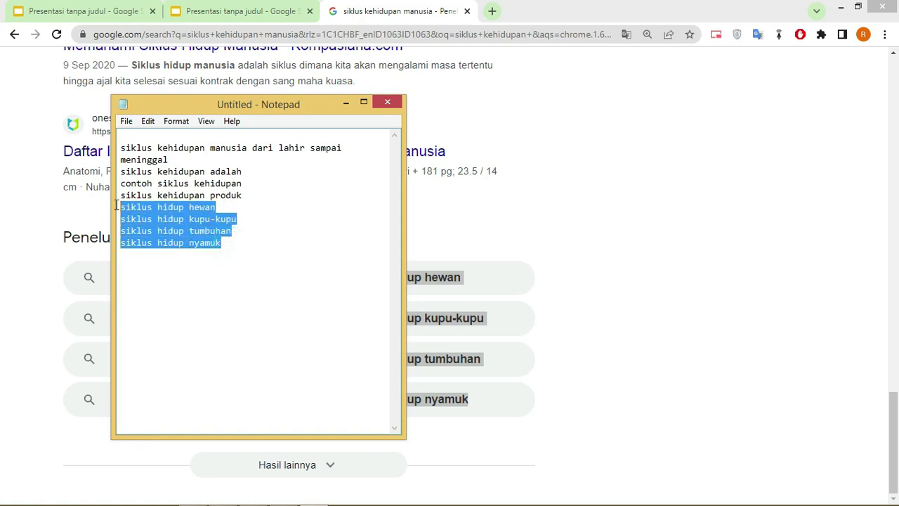
key("BackSpace")
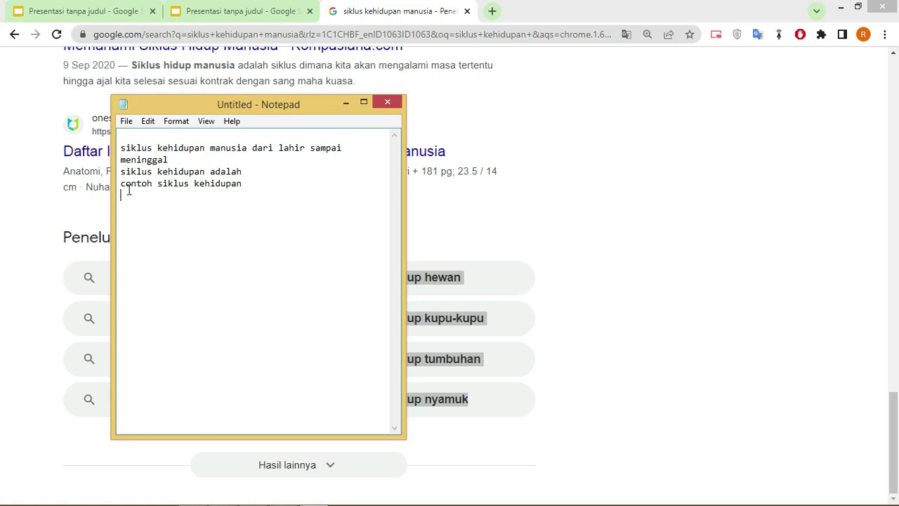
- Join the remaining three phrases into one comma-separated line and select it
left_click(247, 169)
left_click(227, 157)
key("Delete")
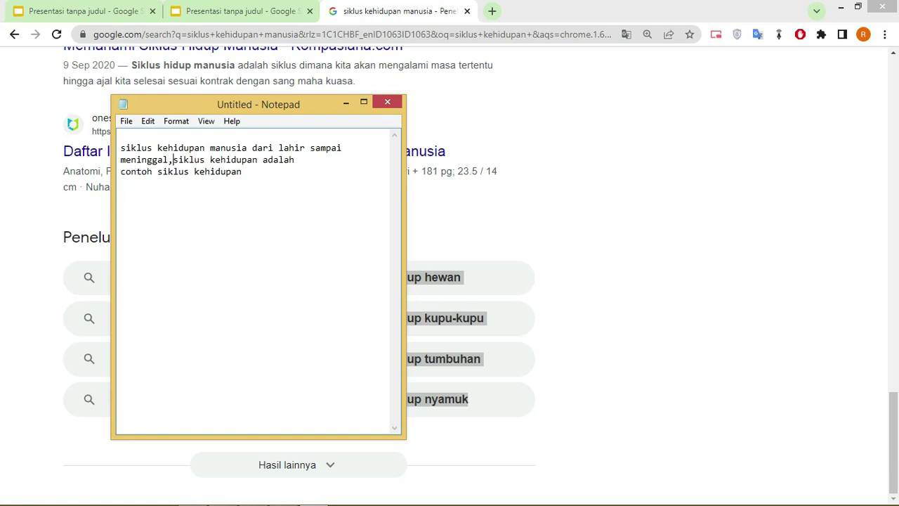
left_click(320, 160)
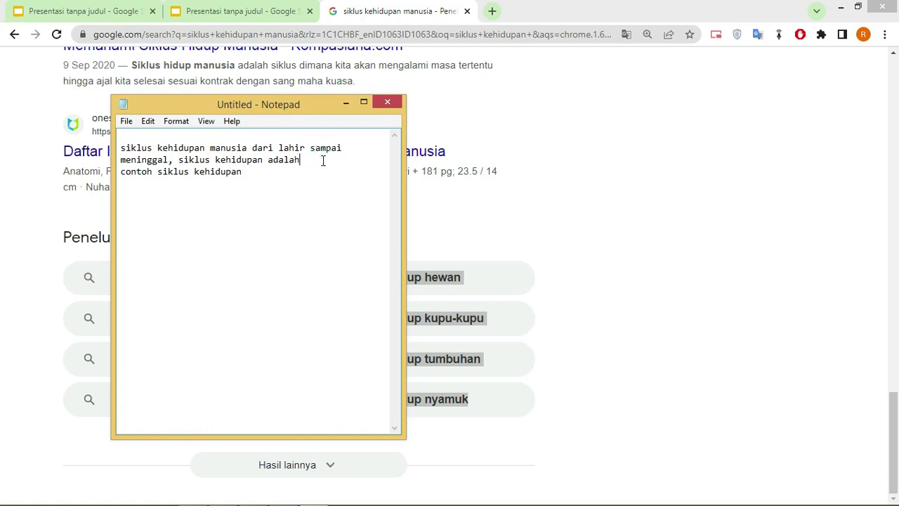
type(",")
key("Delete")
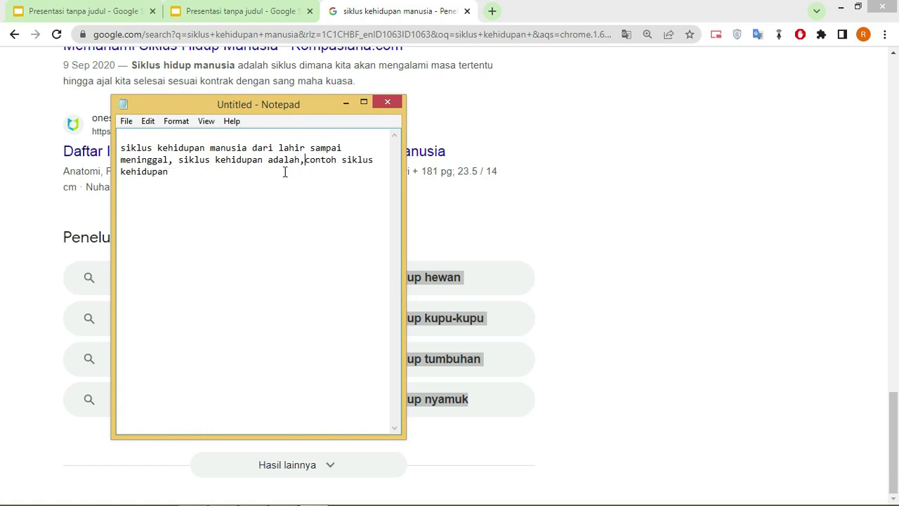
left_click_drag(223, 176, 308, 53)
left_click(238, 11)
left_click(375, 80)
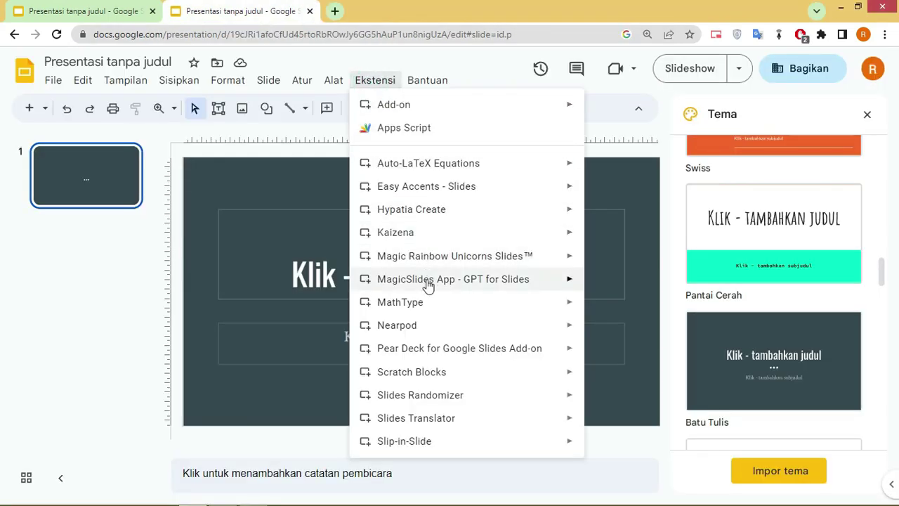
- Relaunch the MagicSlides App - GPT for Slides add-on from the Ekstensi menu
mouse_move(428, 281)
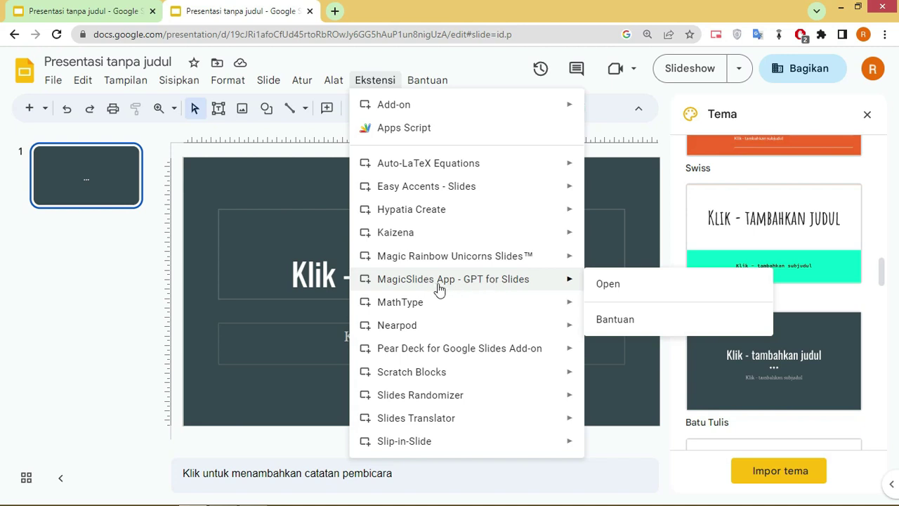
left_click(606, 284)
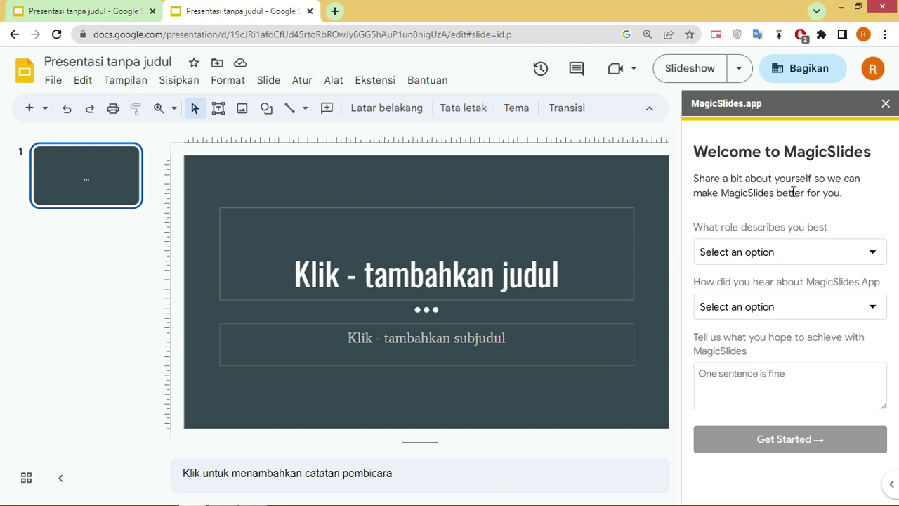
- Answer the welcome form with role Educator and source Google / Bing / Other Search Engine
left_click(788, 257)
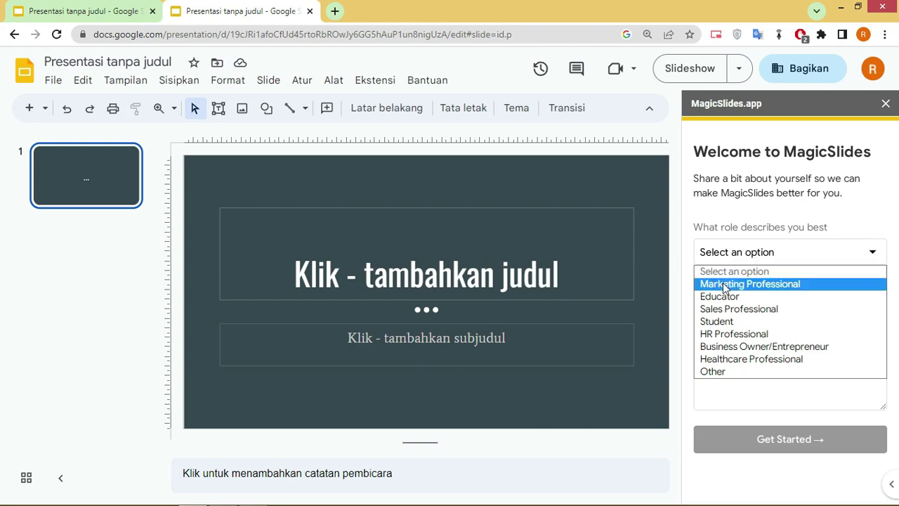
left_click(736, 297)
left_click(782, 309)
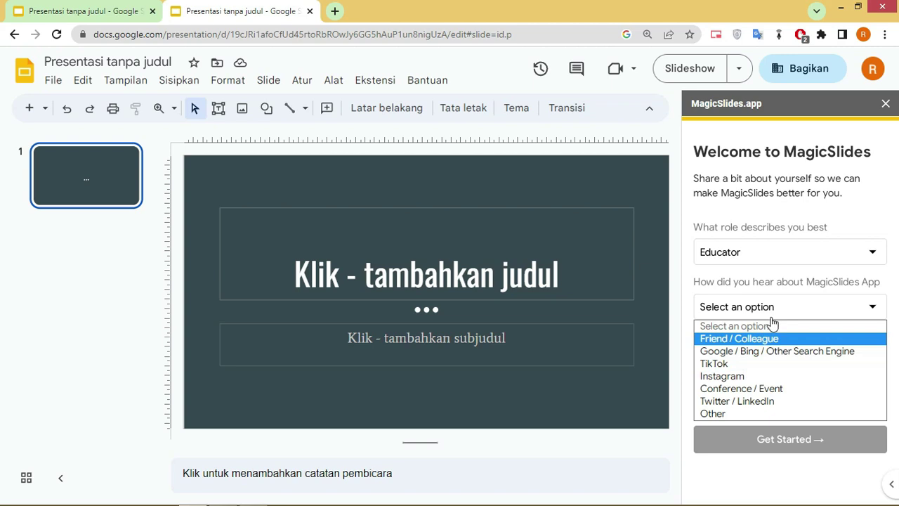
left_click(813, 305)
left_click(804, 303)
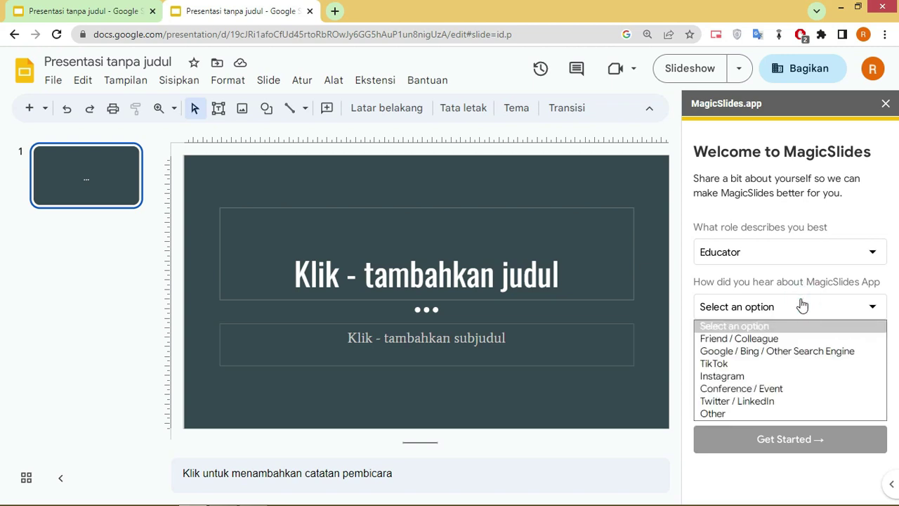
left_click(774, 349)
- Enter the goal 'Siklus Kehidupan Manusia' and submit the welcome form
left_click(773, 385)
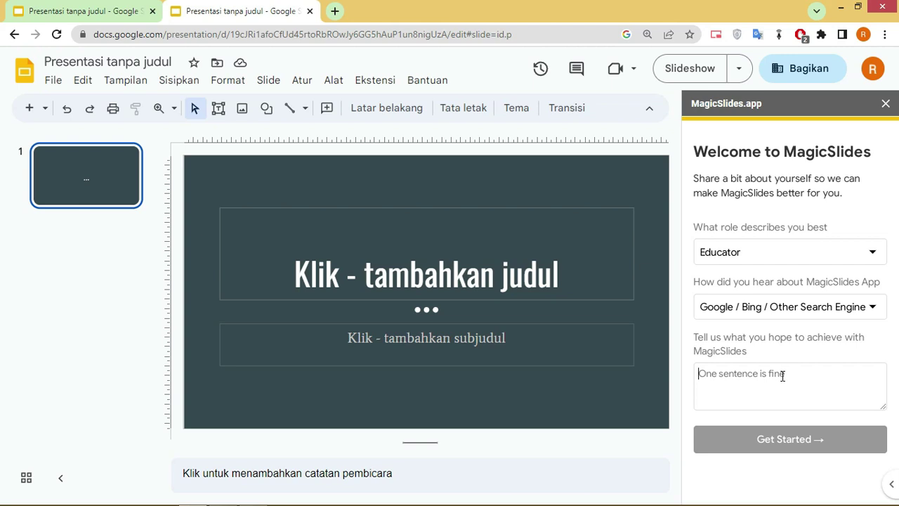
type("slK")
key("BackSpace")
key("BackSpace")
type("Siklus Keh")
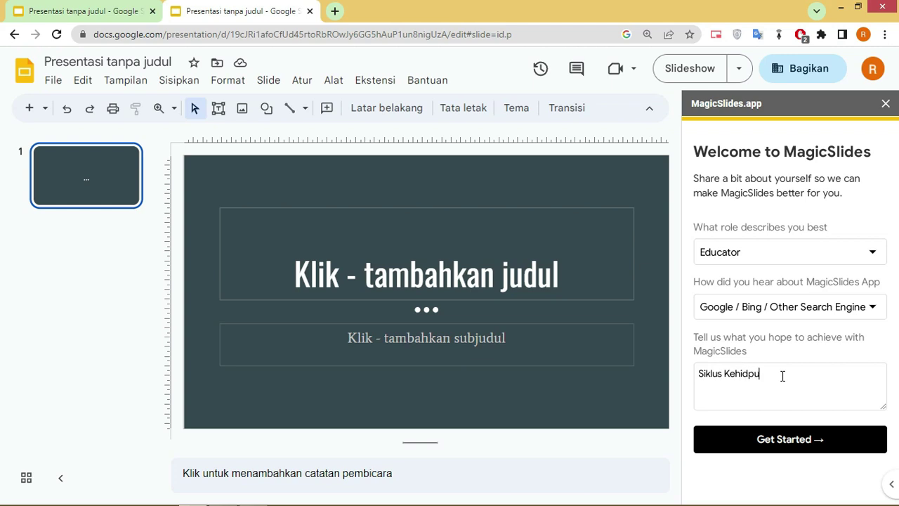
key("BackSpace")
key("BackSpace")
key("BackSpace")
type("pdu")
key("BackSpace")
key("BackSpace")
type("an ")
type("Manusia")
left_click(776, 440)
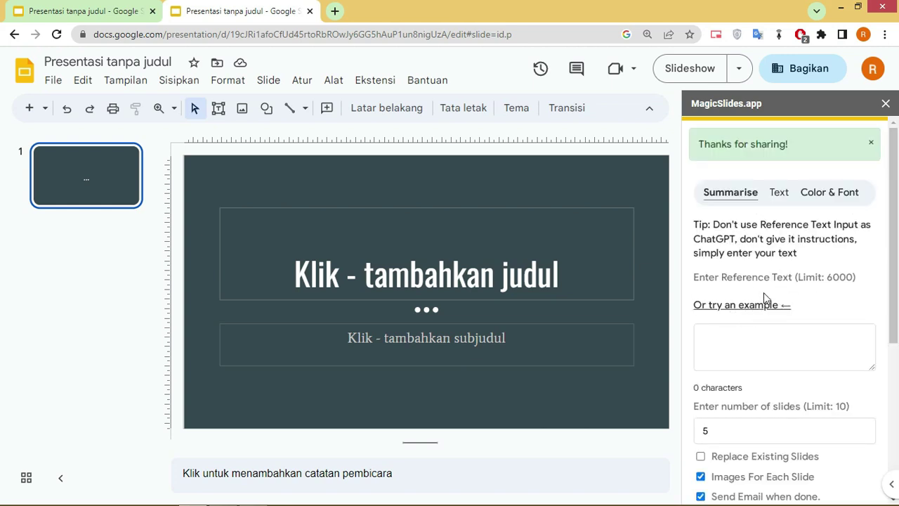
- Check the empty Summarise form, then open a new browser tab to gather reference text
scroll(769, 295, "down", 1)
scroll(767, 293, "down", 3)
scroll(768, 290, "up", 2)
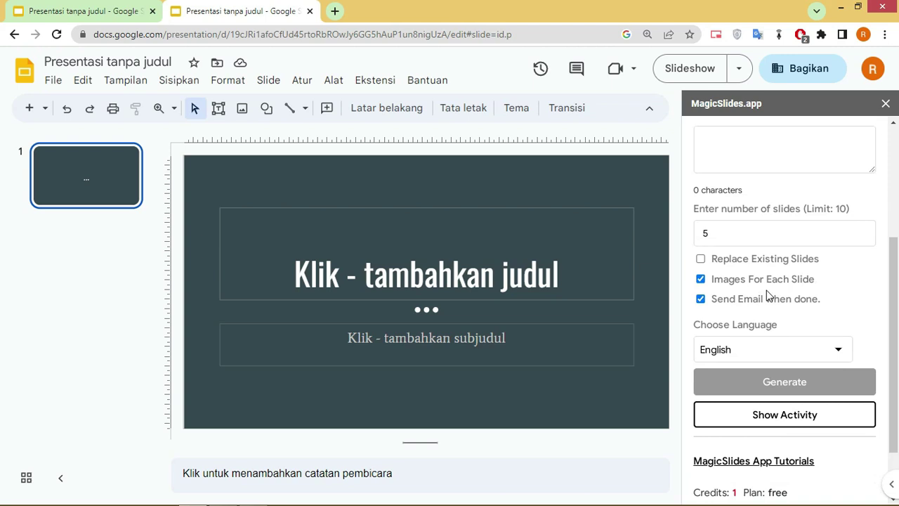
scroll(769, 289, "up", 1)
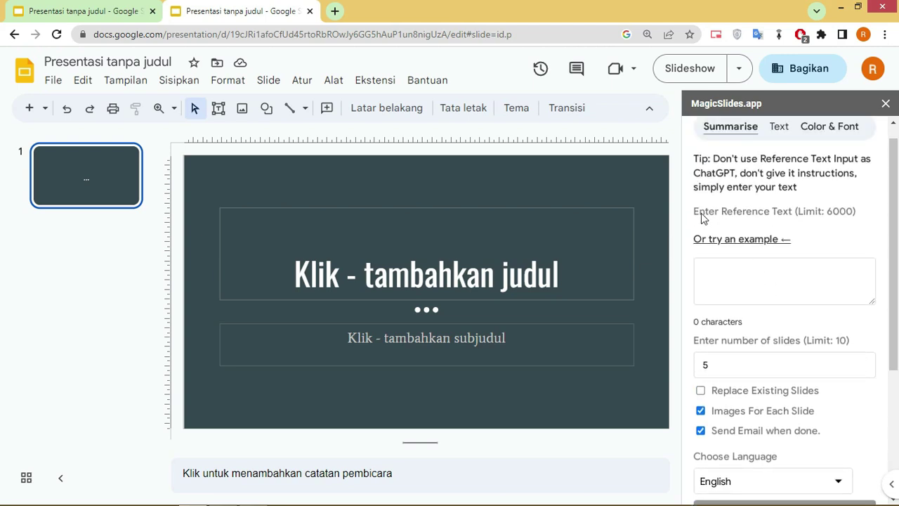
left_click(750, 281)
left_click(335, 11)
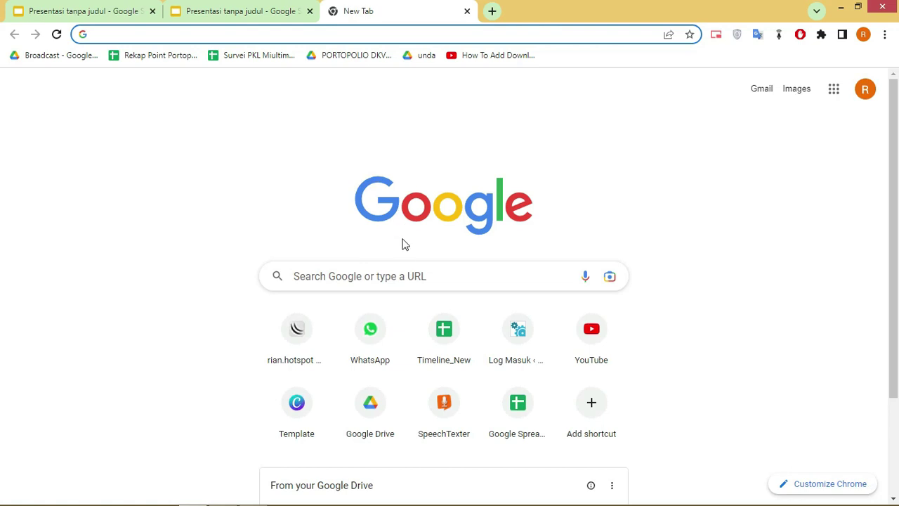
- Search Google for 'siklus kehidupan manusia' and copy the eight related searches
left_click(406, 273)
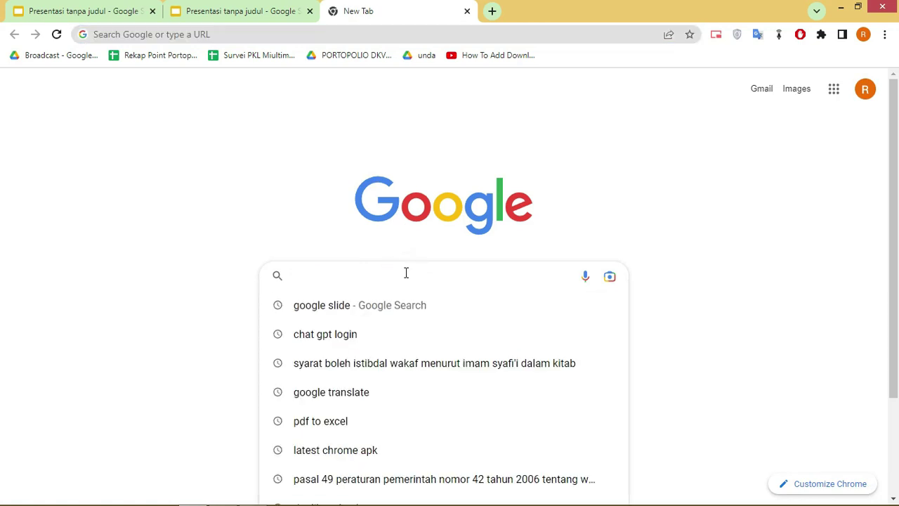
type("siklus keh")
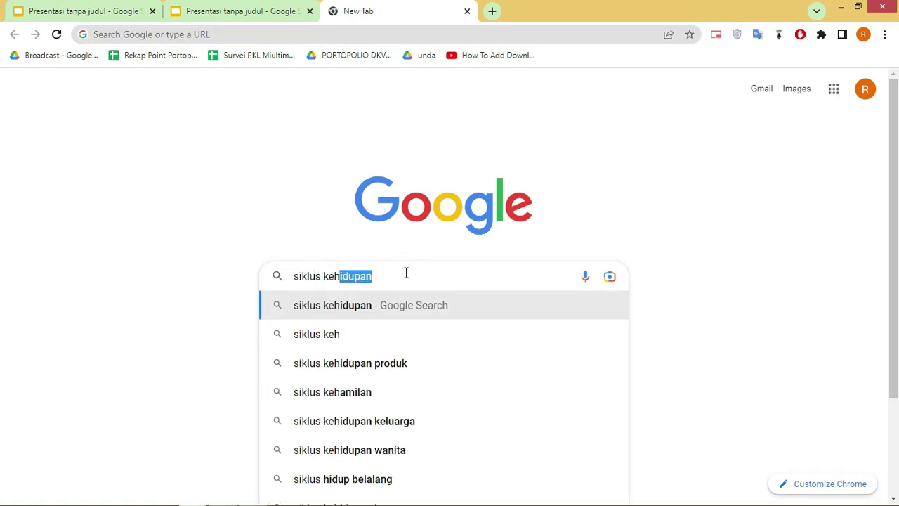
key("Right")
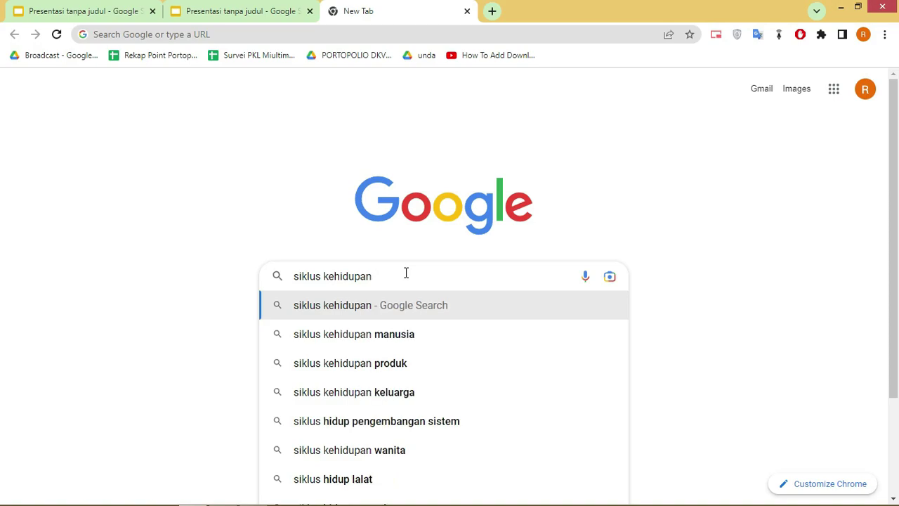
left_click(397, 333)
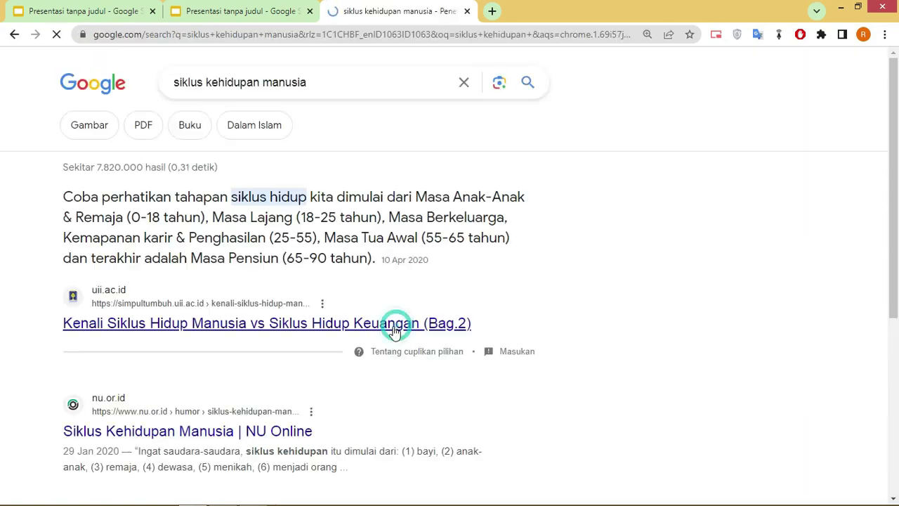
scroll(281, 224, "down", 5)
scroll(261, 218, "down", 5)
scroll(267, 222, "down", 6)
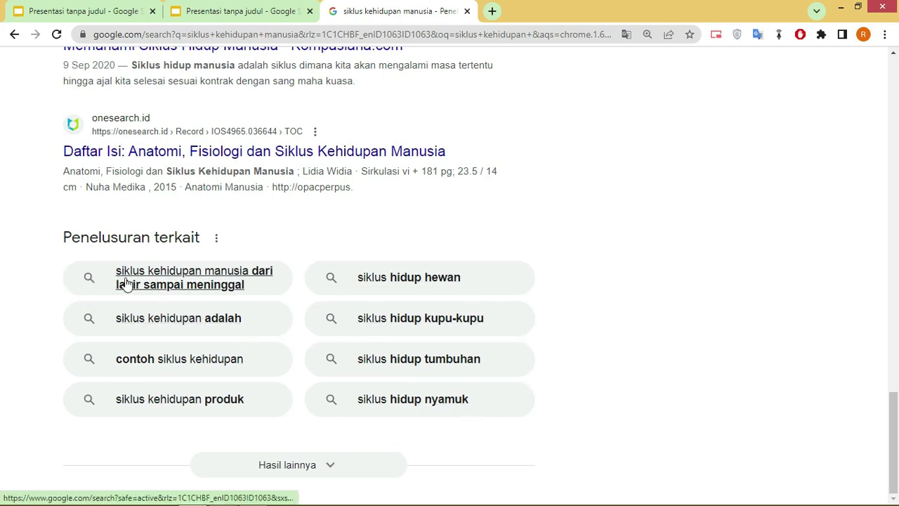
left_click_drag(45, 265, 440, 326)
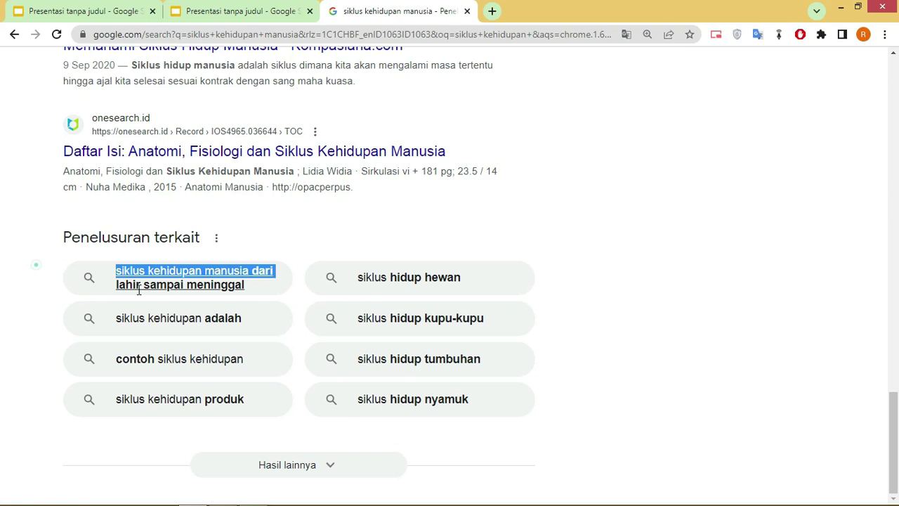
right_click(439, 326)
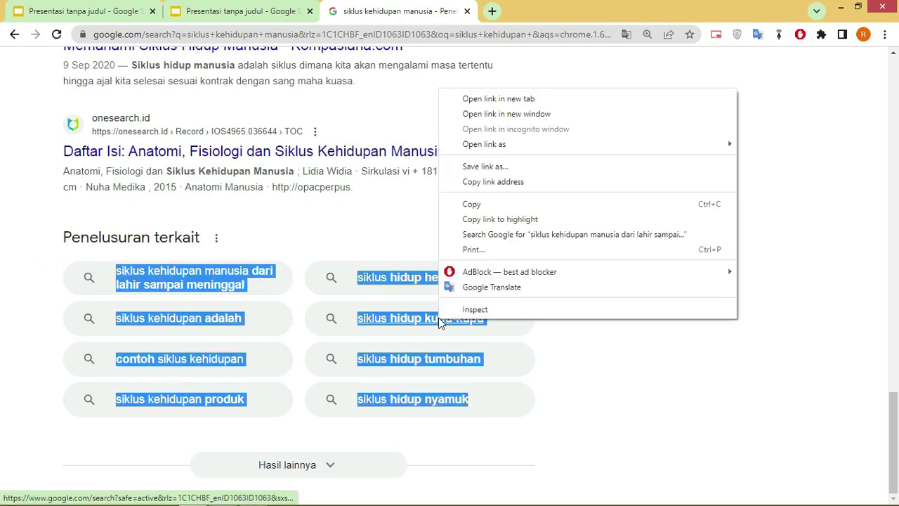
left_click(472, 204)
- Find Notepad through Windows Start search and launch it
key("super")
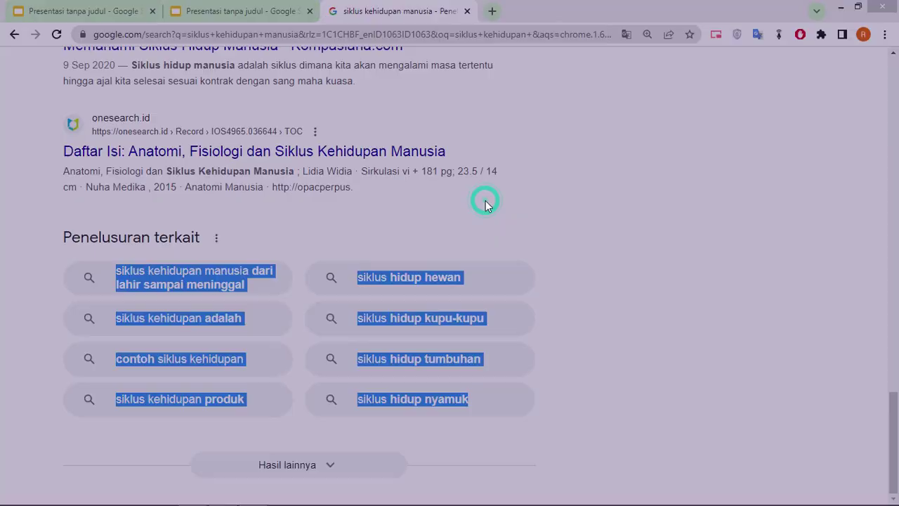
type("noptepad")
key("Return")
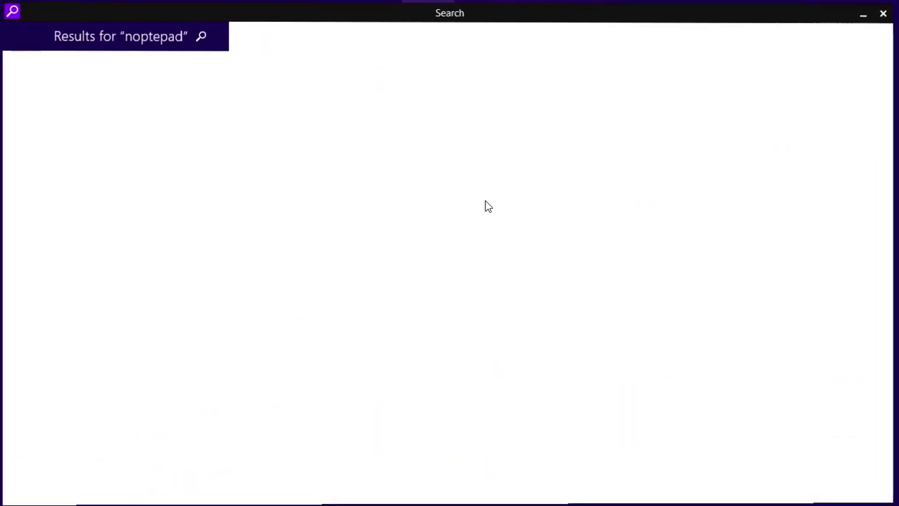
key("super")
type("no")
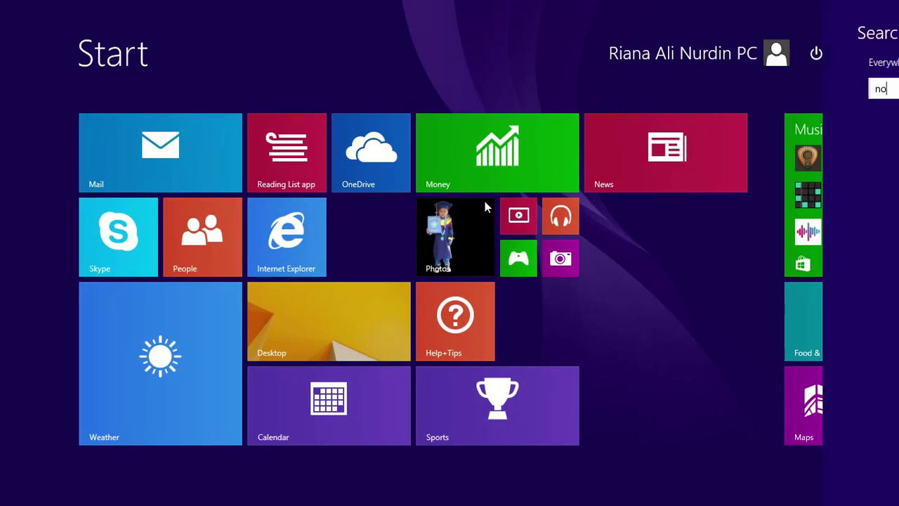
type("tepad")
left_click(768, 137)
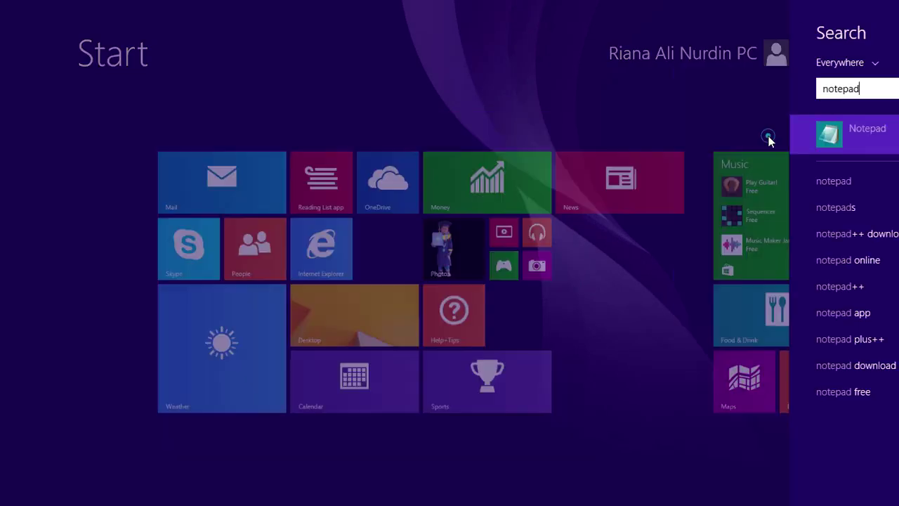
- Paste the related searches into Notepad and delete the last five lines
key("ctrl+v")
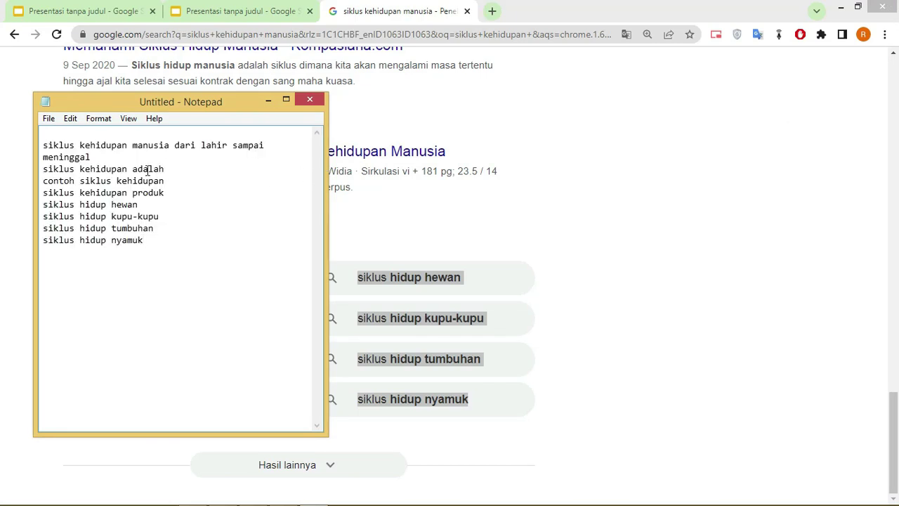
left_click_drag(189, 103, 267, 105)
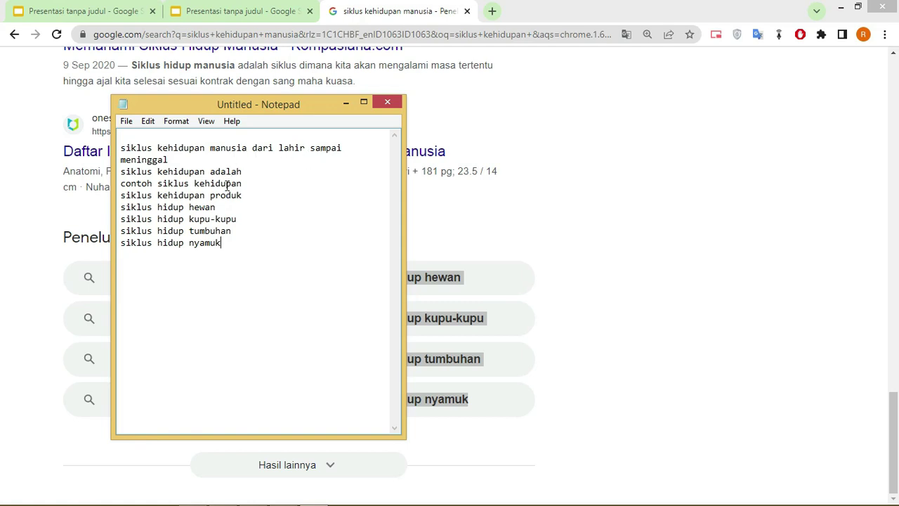
left_click_drag(225, 246, 106, 199)
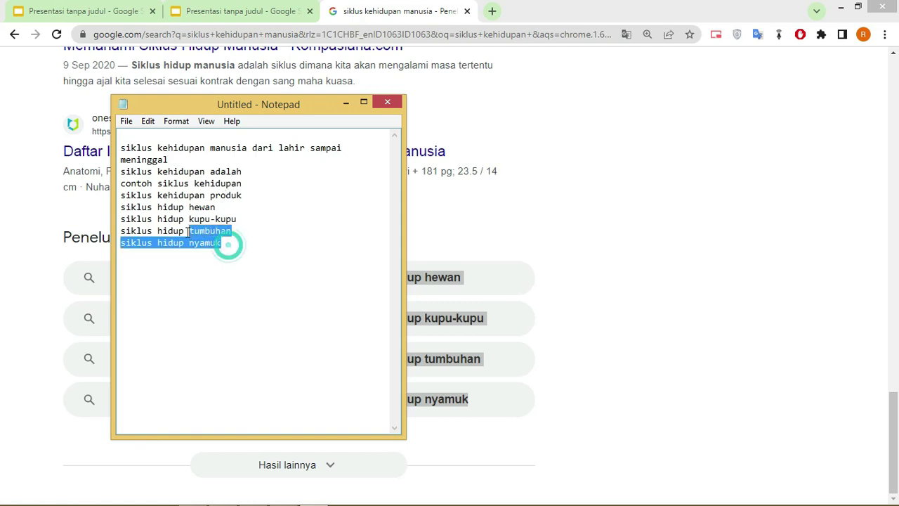
key("Delete")
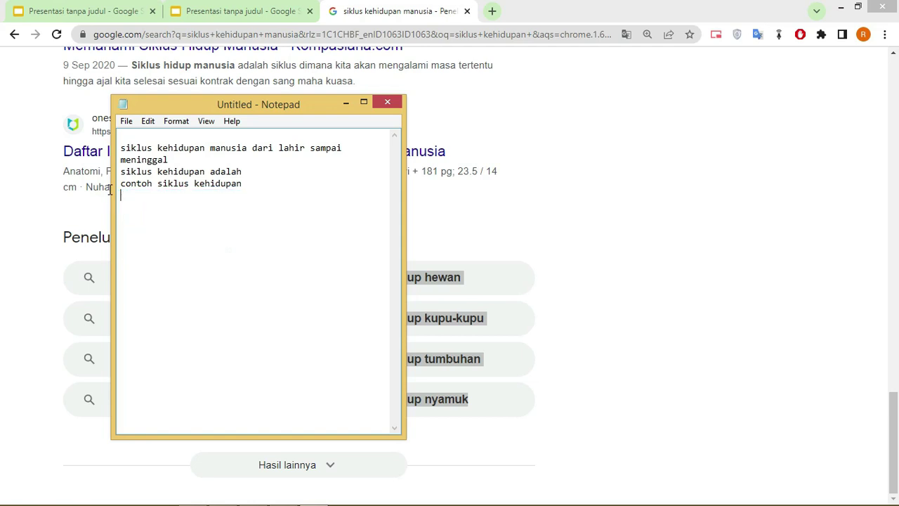
- Join the three remaining phrases into one line, copy it, and return to the Slides deck
left_click(228, 159)
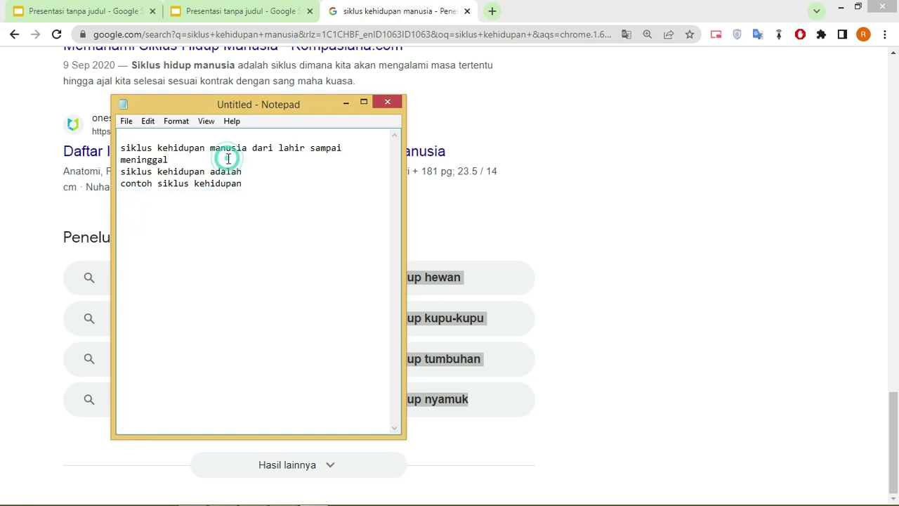
type(",")
key("Delete")
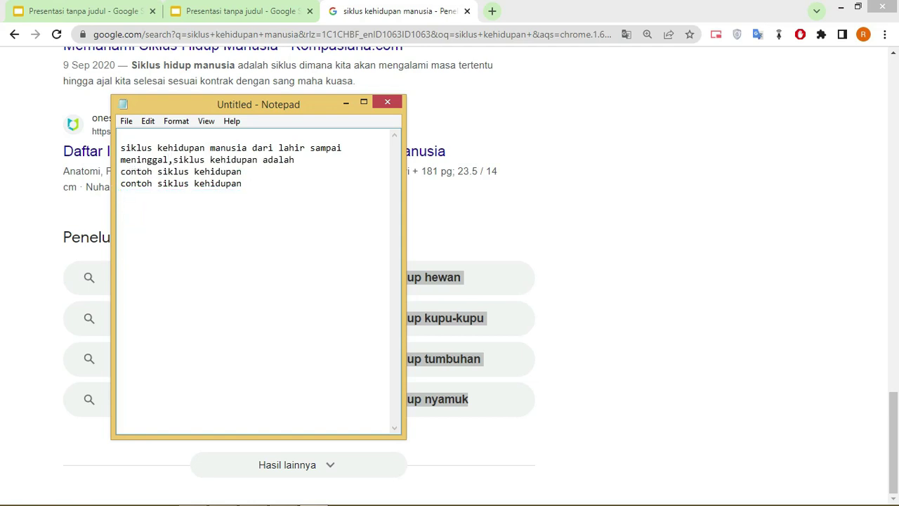
left_click(320, 161)
type(",")
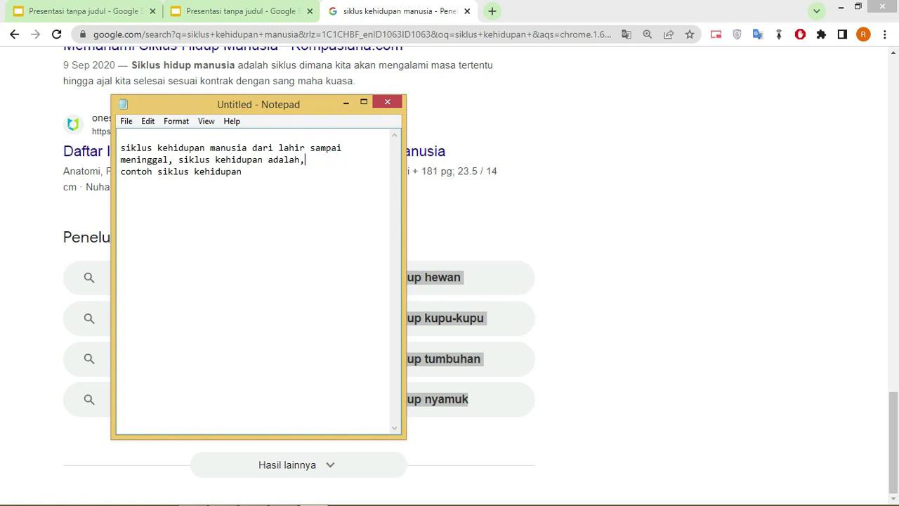
key("Delete")
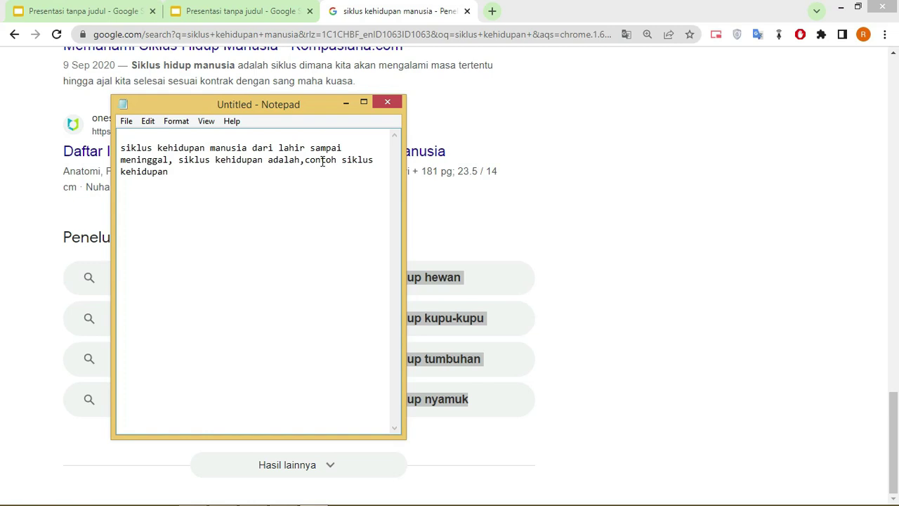
triple_click(225, 177)
key("ctrl+a")
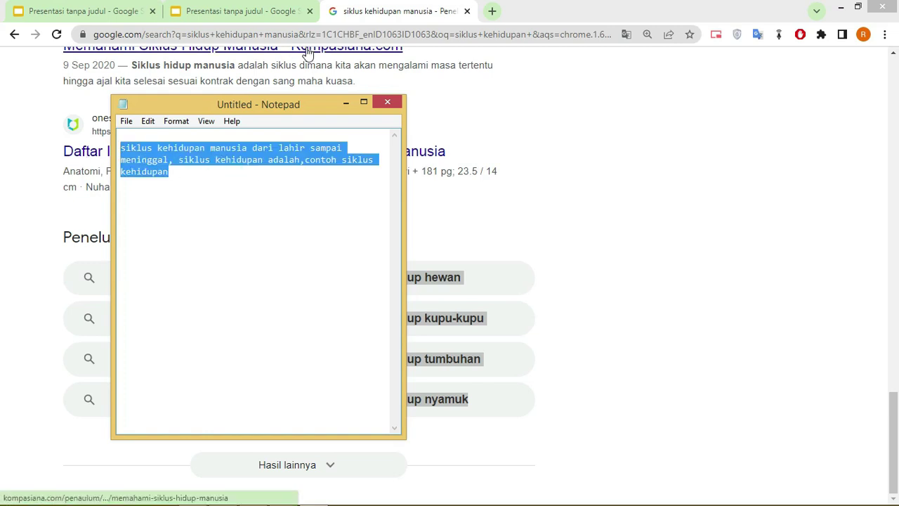
left_click(268, 17)
left_click(732, 266)
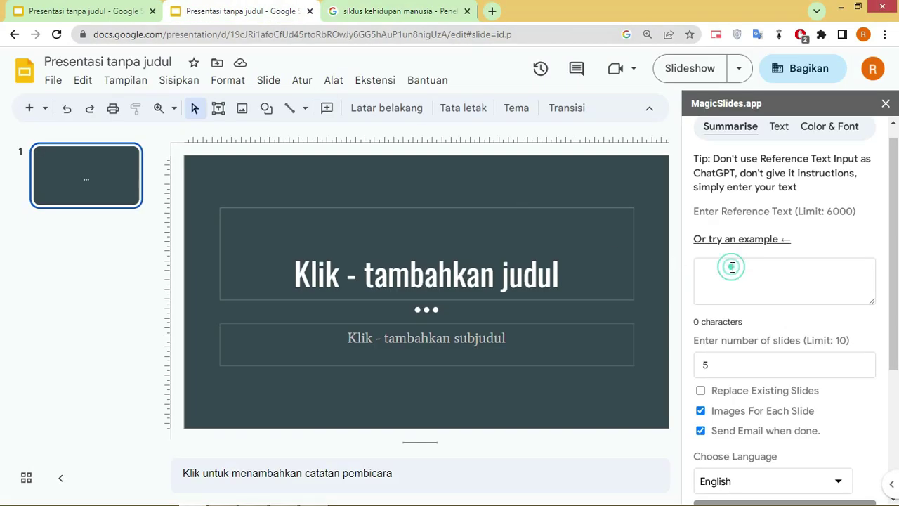
- Paste the combined phrases as reference text and add a comma after 'meninggal'
key("ctrl+v")
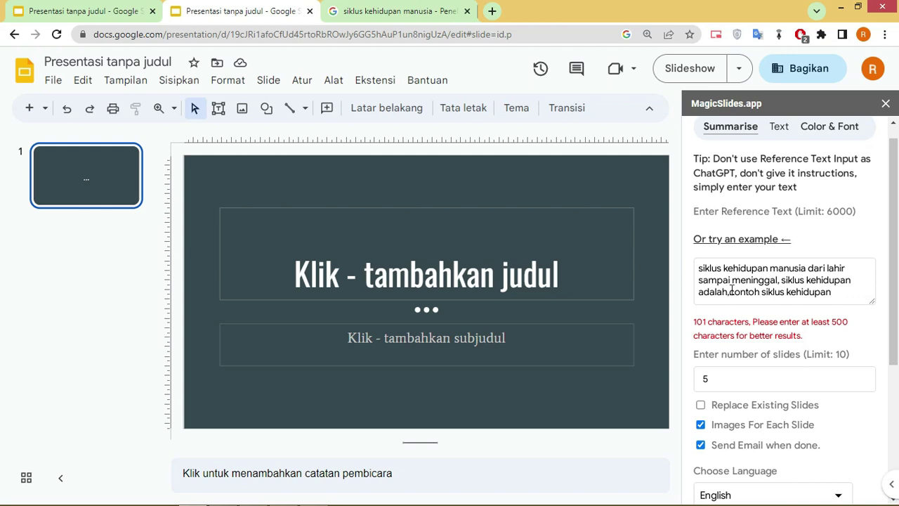
type(",")
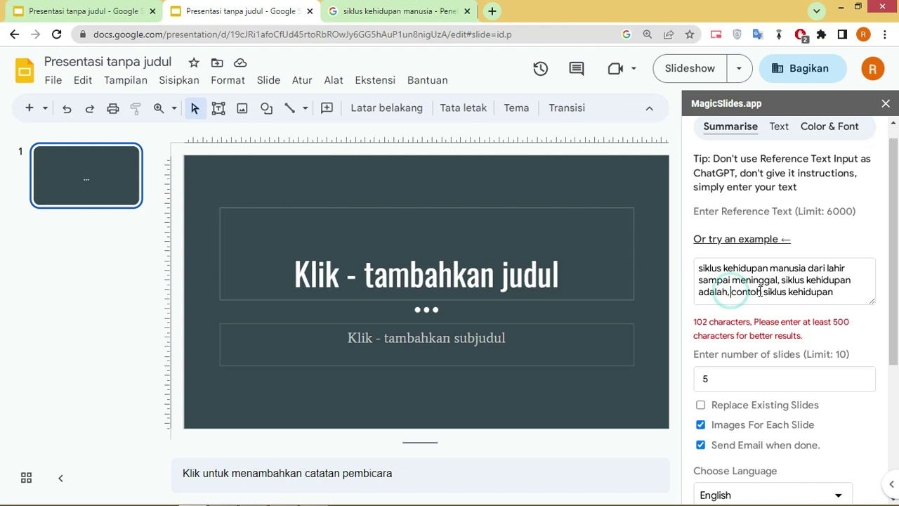
left_click(780, 279)
- Set the MagicSlides output language to Indonesian
scroll(780, 280, "down", 1)
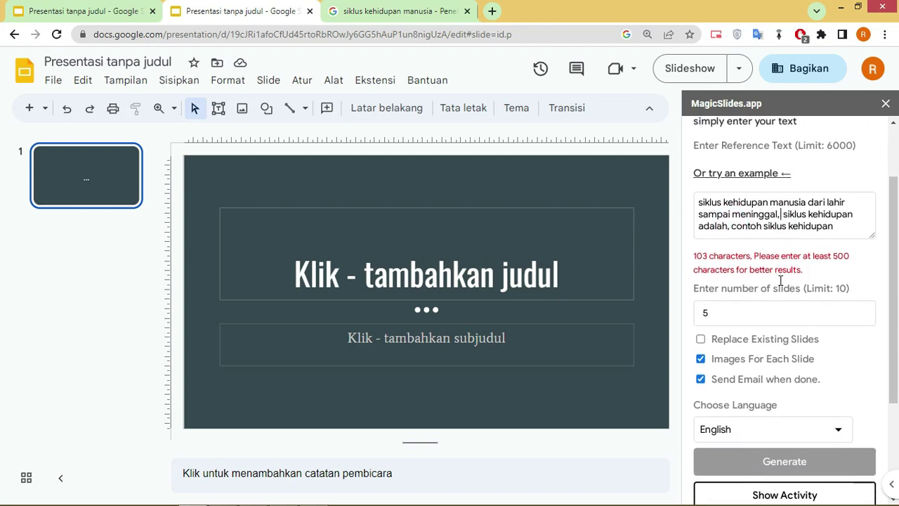
scroll(778, 283, "down", 1)
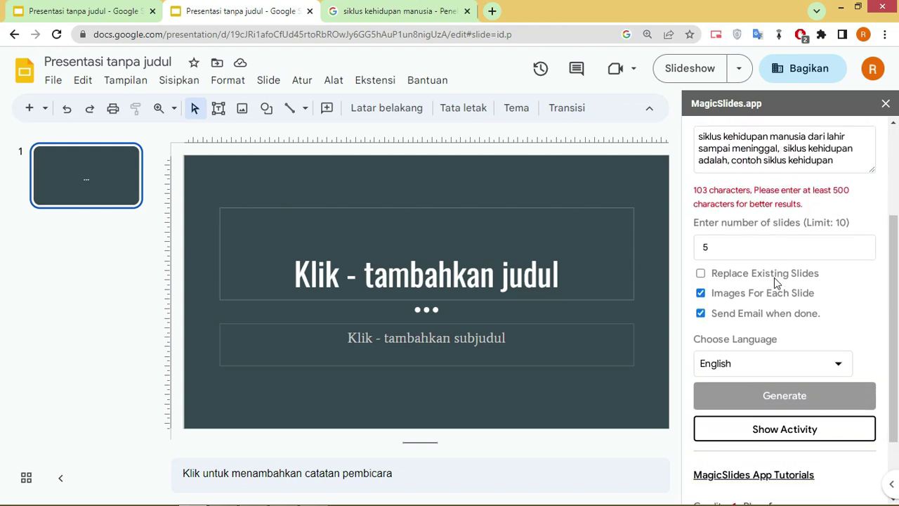
left_click(775, 364)
left_click_drag(846, 126, 841, 203)
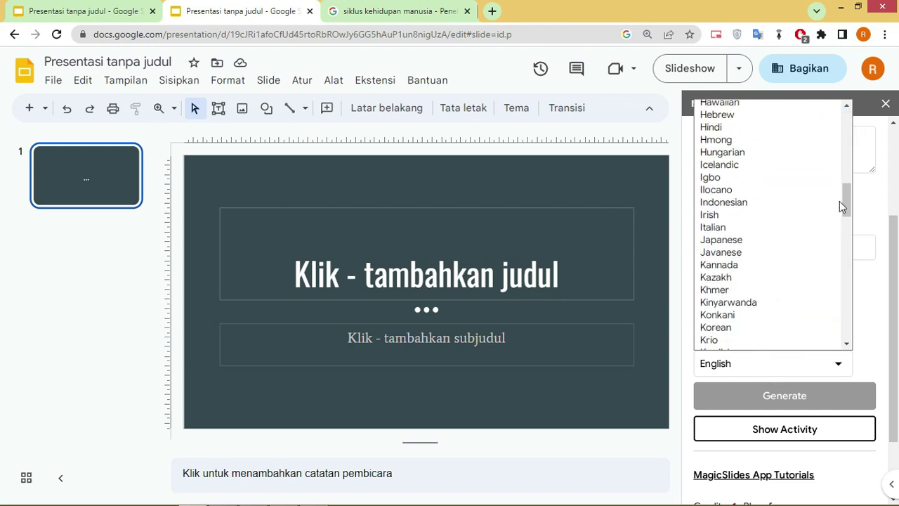
left_click(793, 205)
scroll(791, 204, "down", 2)
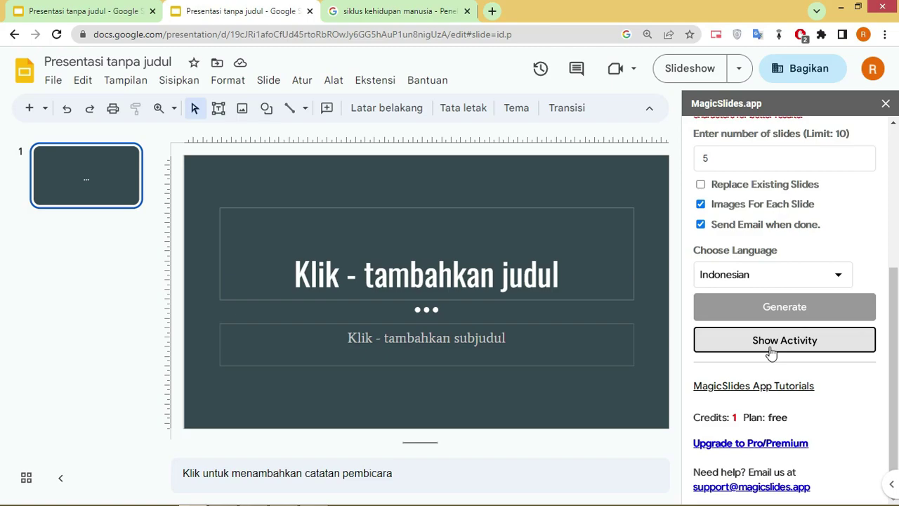
scroll(773, 346, "up", 2)
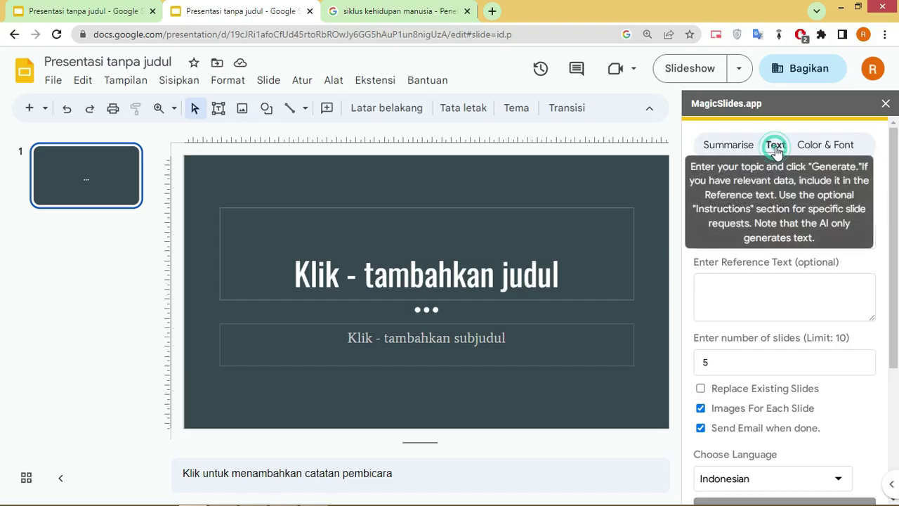
- Switch MagicSlides to the Text tab and paste in the reference text
left_click(735, 147)
left_click(772, 149)
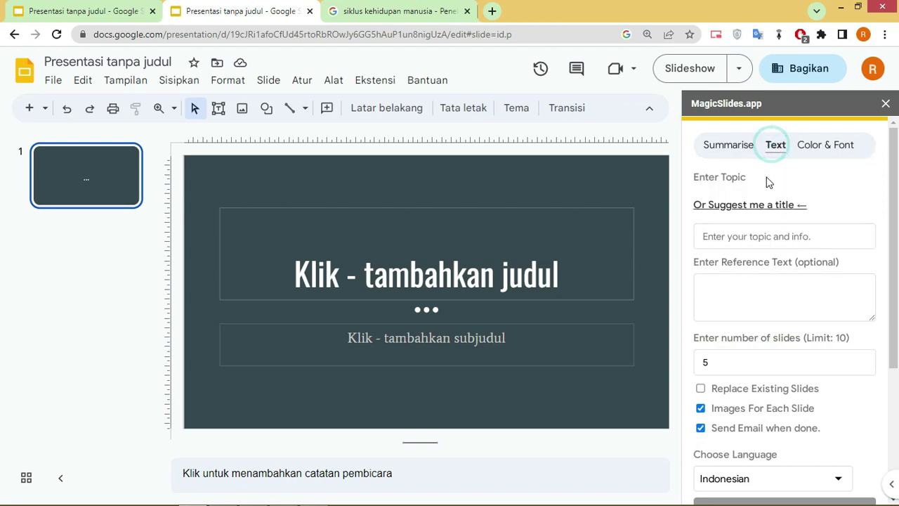
left_click(756, 286)
key("ctrl+v")
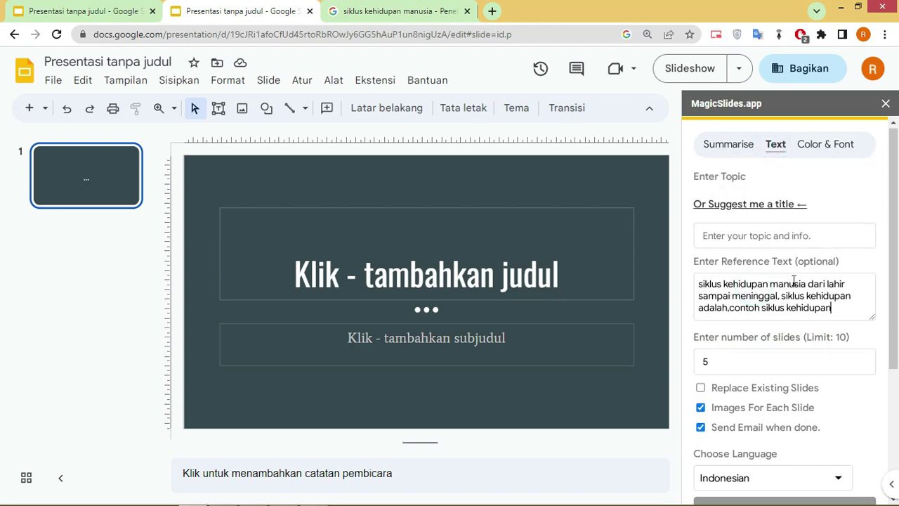
- Set 10 slides with Indonesian output and generate the presentation
scroll(750, 260, "down", 2)
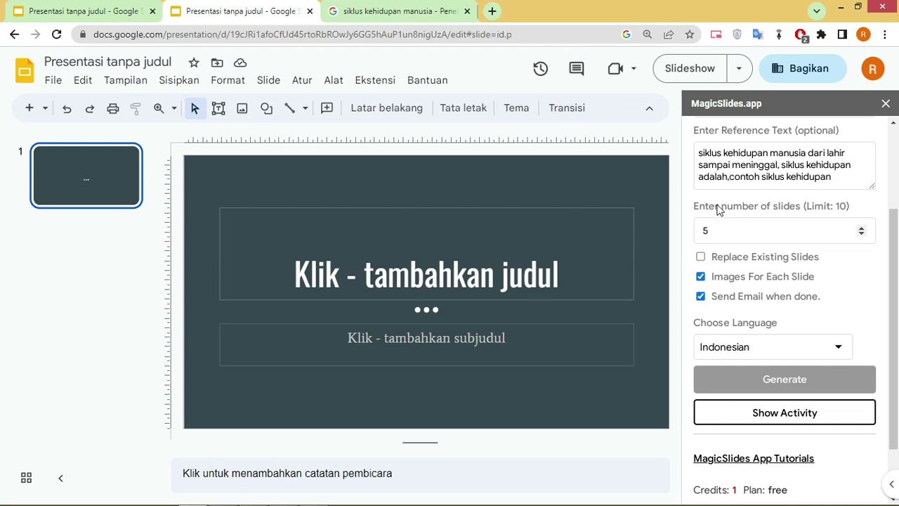
double_click(861, 228)
triple_click(859, 228)
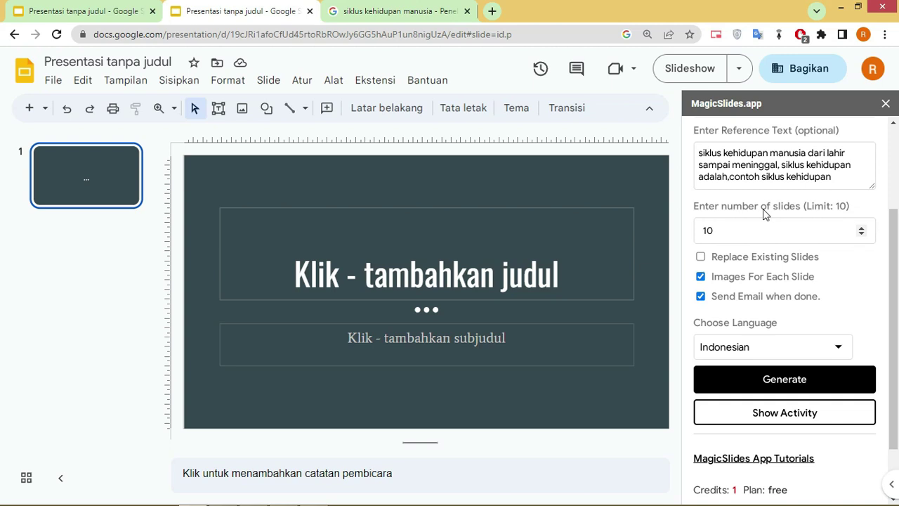
scroll(773, 224, "down", 2)
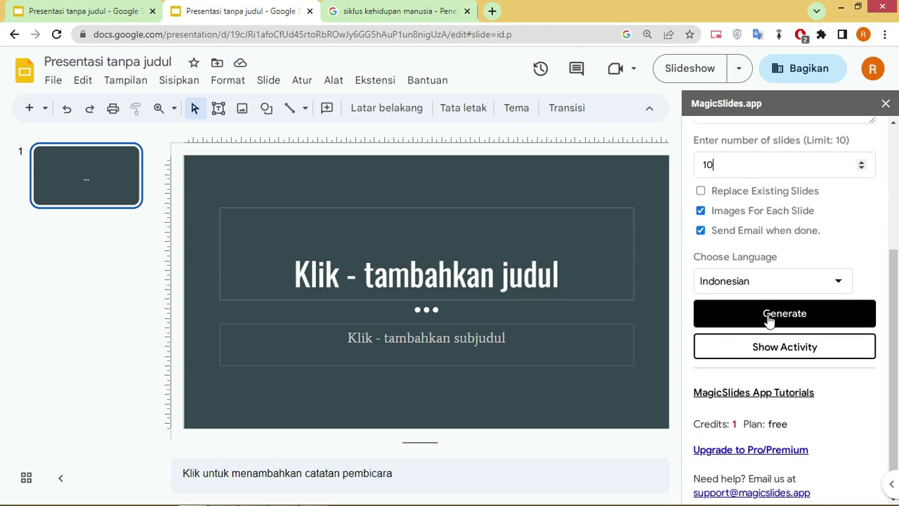
left_click(749, 285)
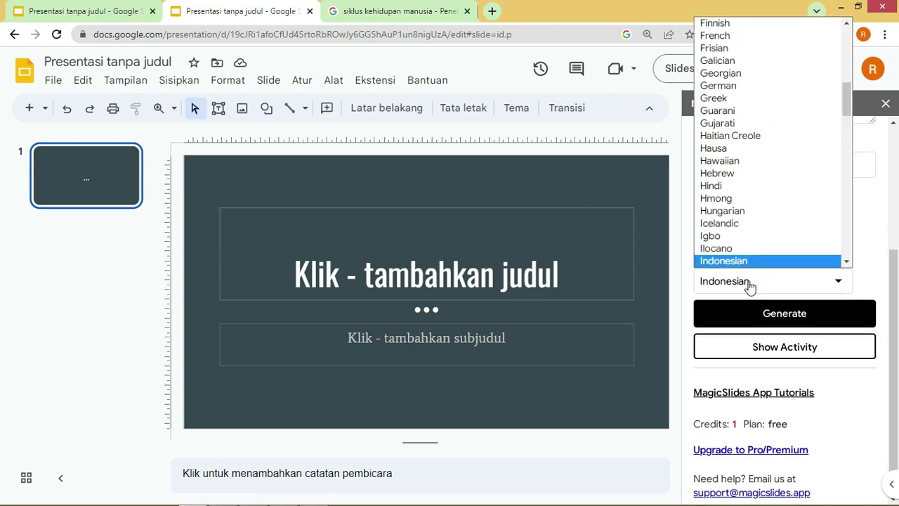
left_click(750, 287)
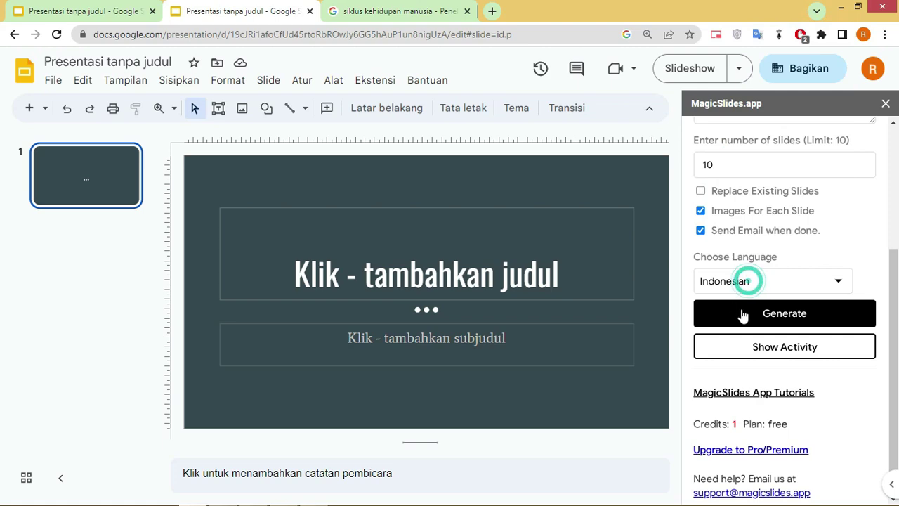
left_click(743, 311)
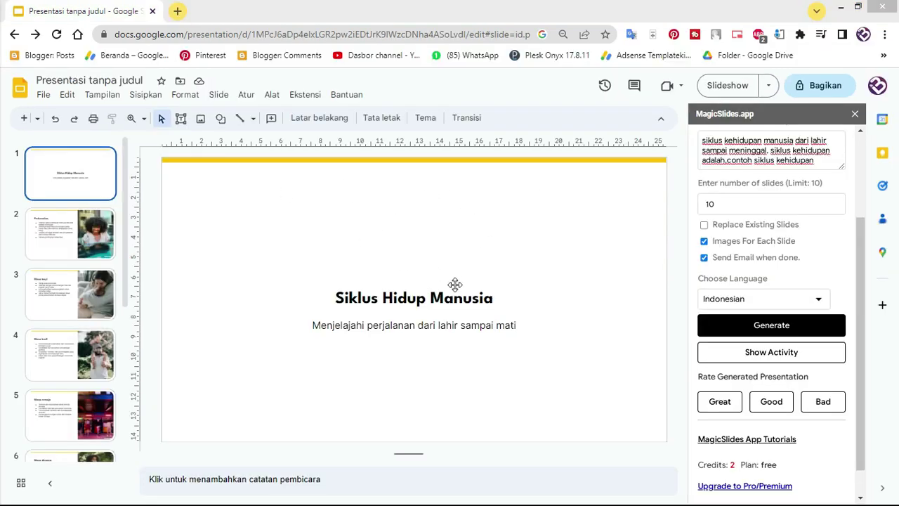
- Review the generated slides from Perkenalan (slide 2) down to Makna (slide 10)
left_click(62, 236)
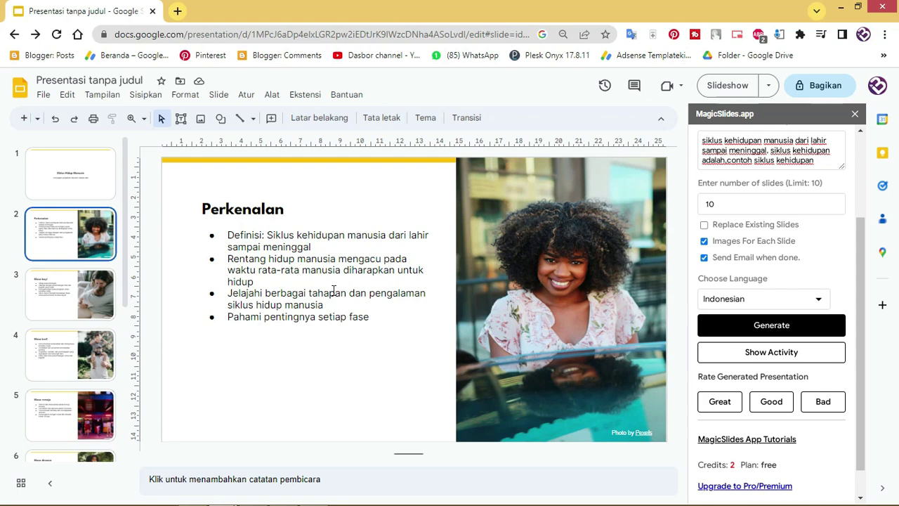
left_click(76, 290)
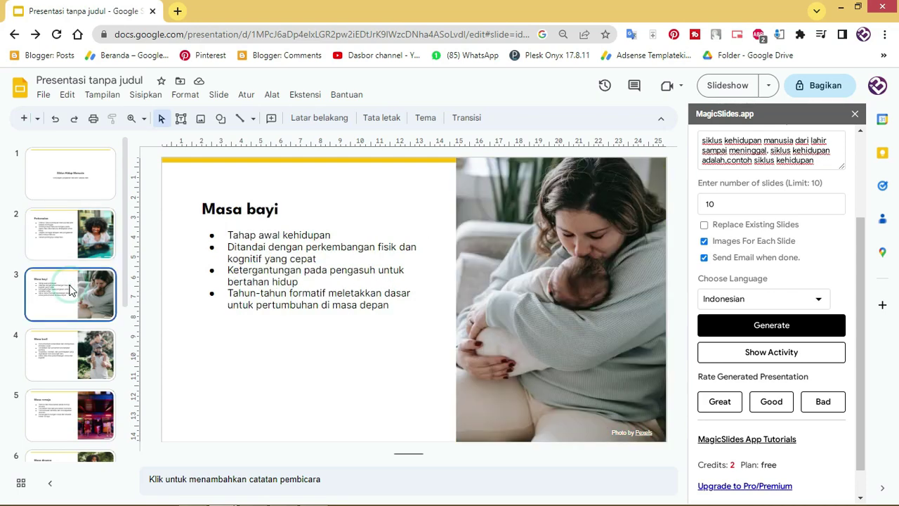
left_click(79, 355)
scroll(85, 358, "down", 1)
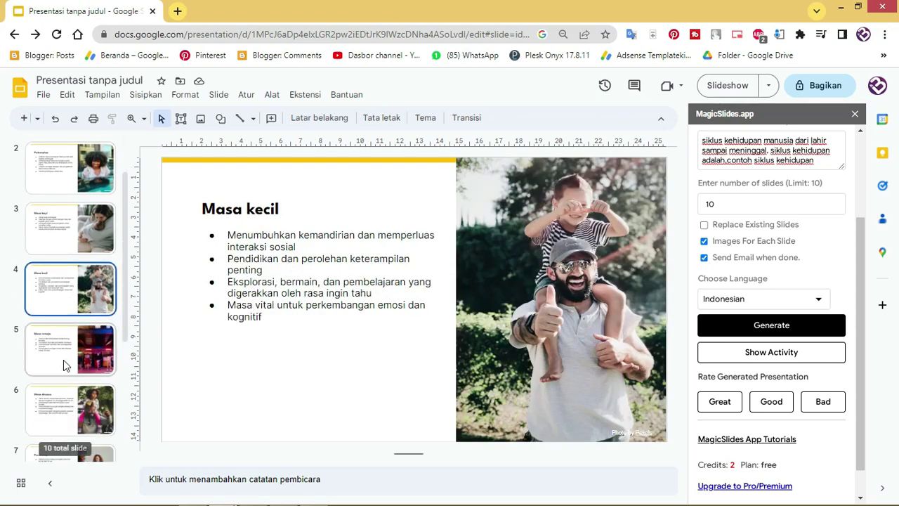
left_click(67, 359)
left_click(95, 388)
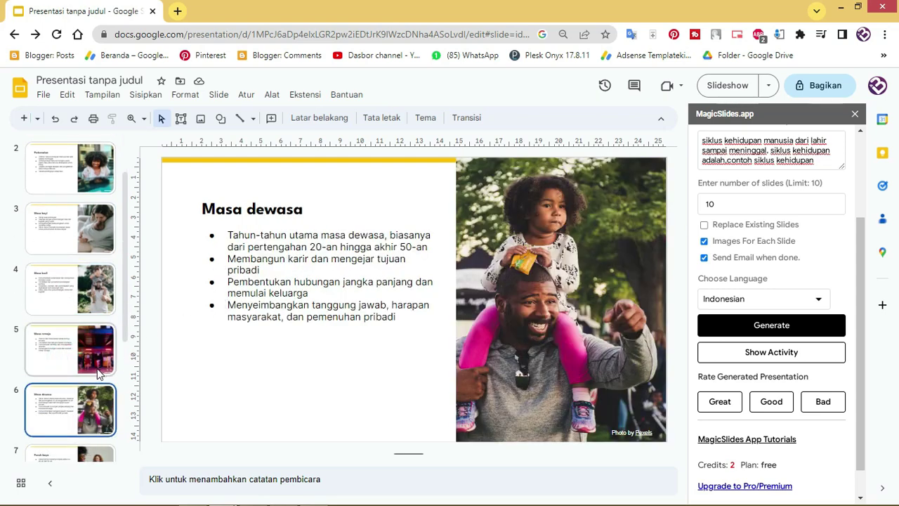
scroll(94, 362, "down", 2)
left_click(95, 362)
scroll(95, 362, "down", 2)
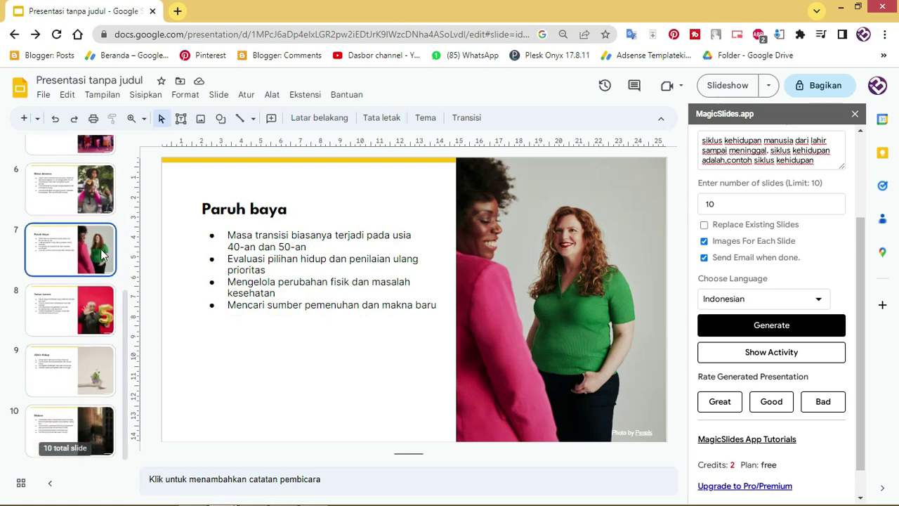
left_click(76, 425)
left_click(76, 432)
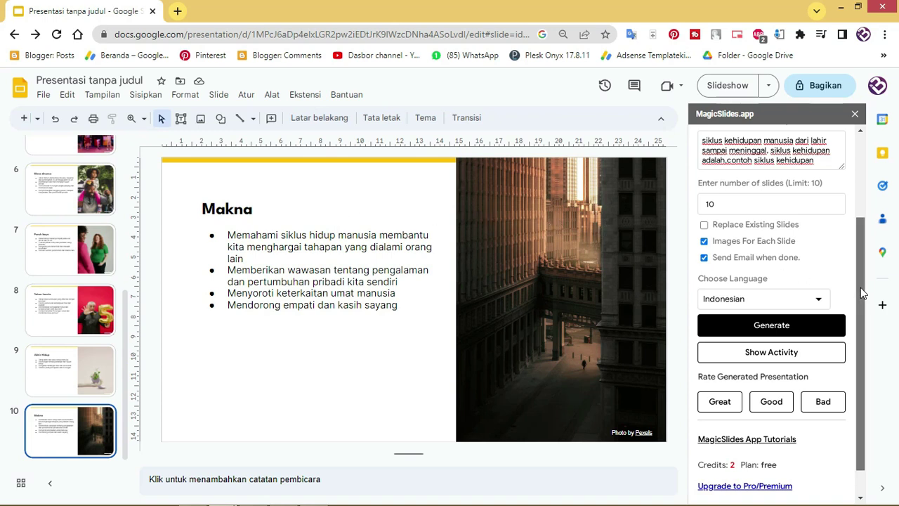
scroll(863, 291, "down", 1)
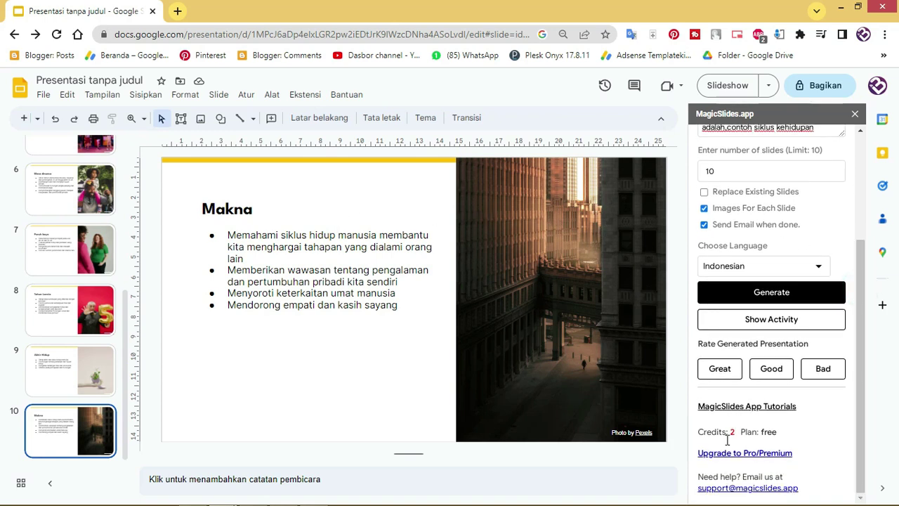
- Highlight the free plan and remaining credits labels, and select slide 10's city photo
left_click_drag(742, 431, 786, 432)
left_click_drag(735, 433, 701, 434)
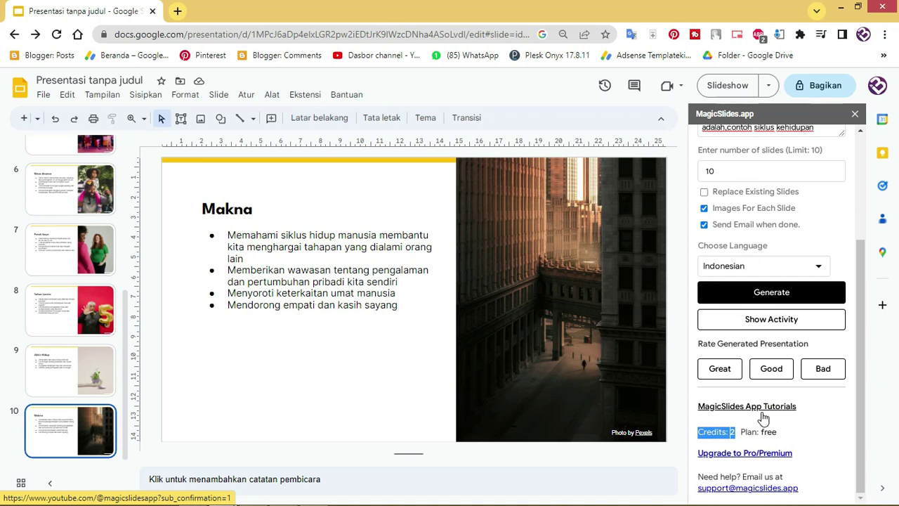
left_click(587, 368)
- Page back from slide 9 to the title slide 'Siklus Hidup Manusia'
key("Page_Up")
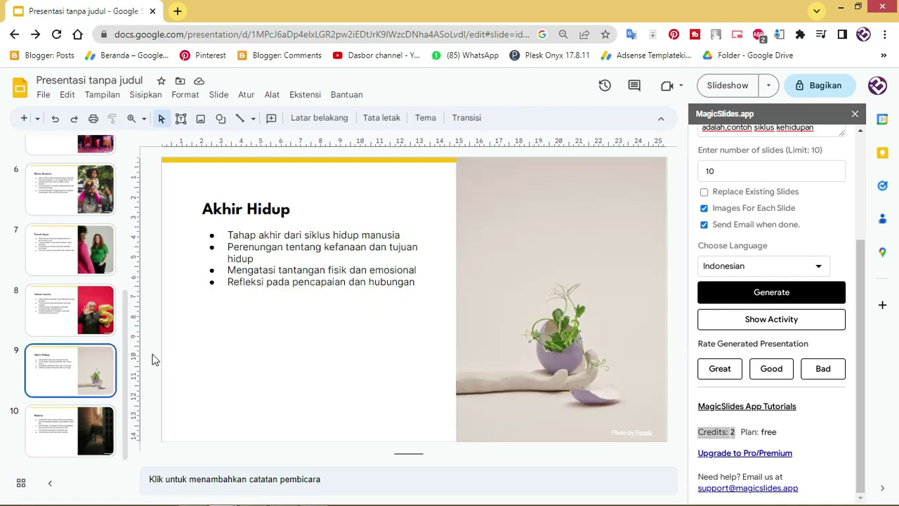
left_click(85, 318)
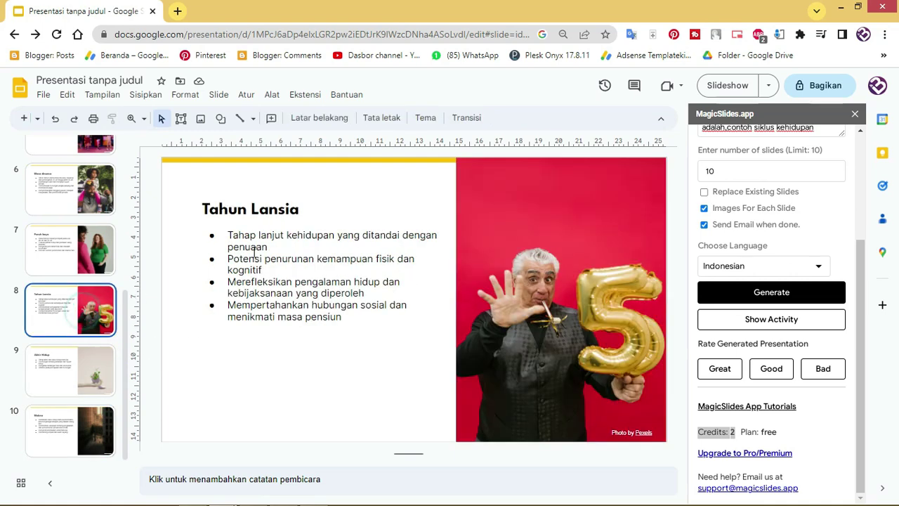
key("Up")
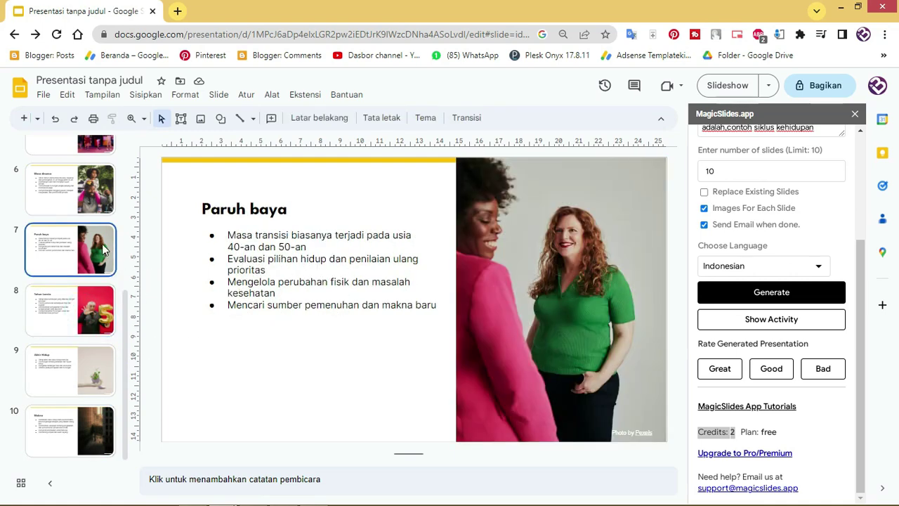
key("Up")
key("Up")
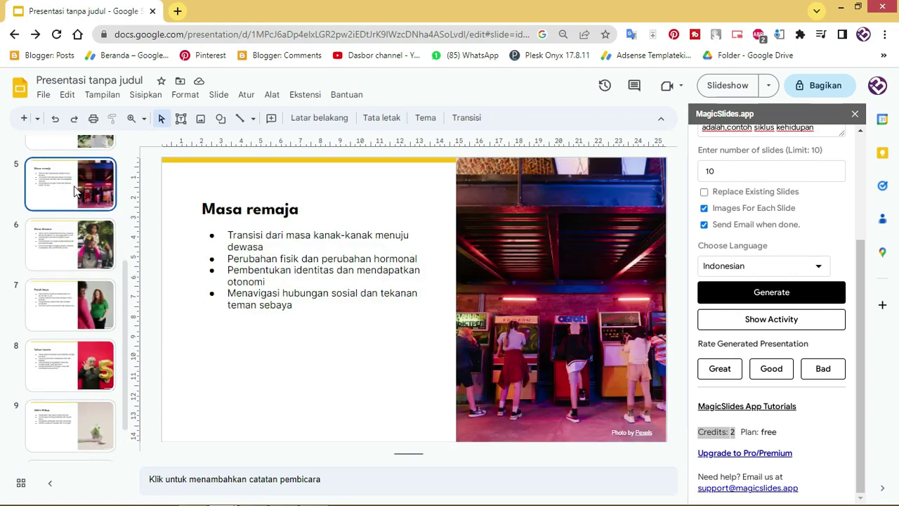
key("Up")
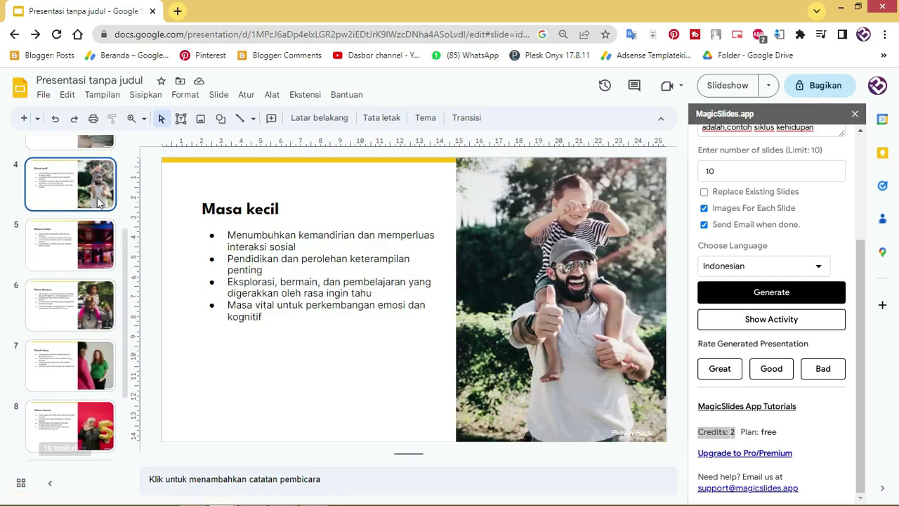
key("Up")
key("Up")
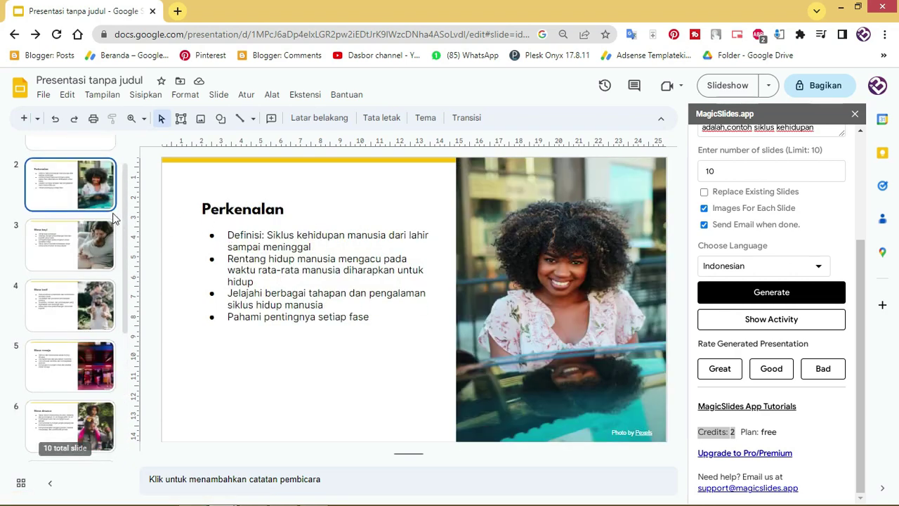
key("Up")
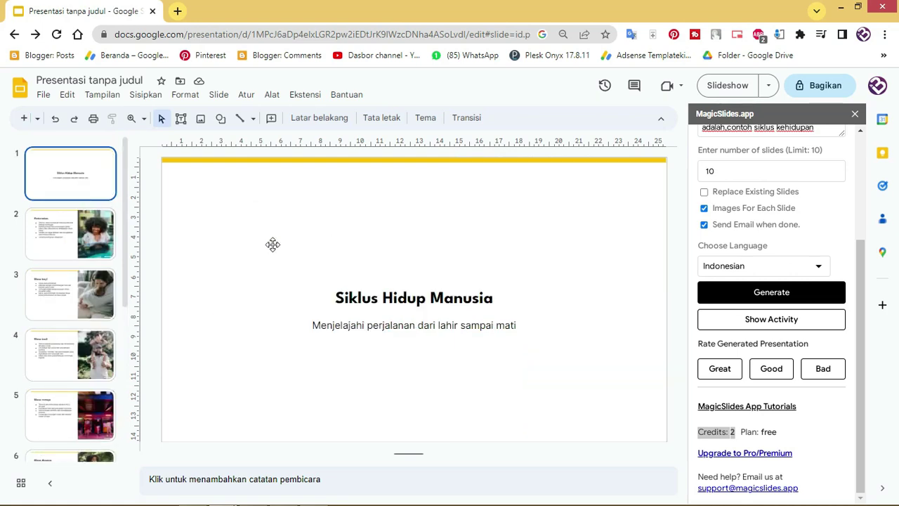
left_click(65, 239)
left_click(69, 182)
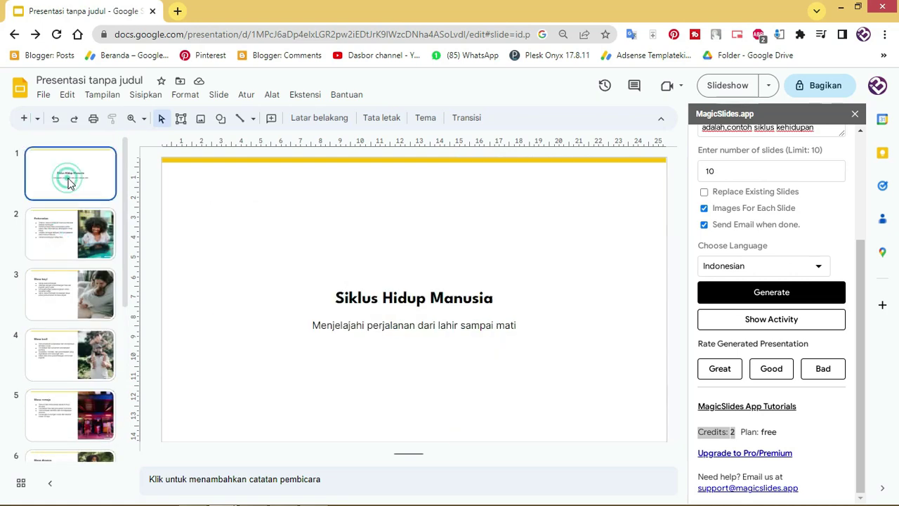